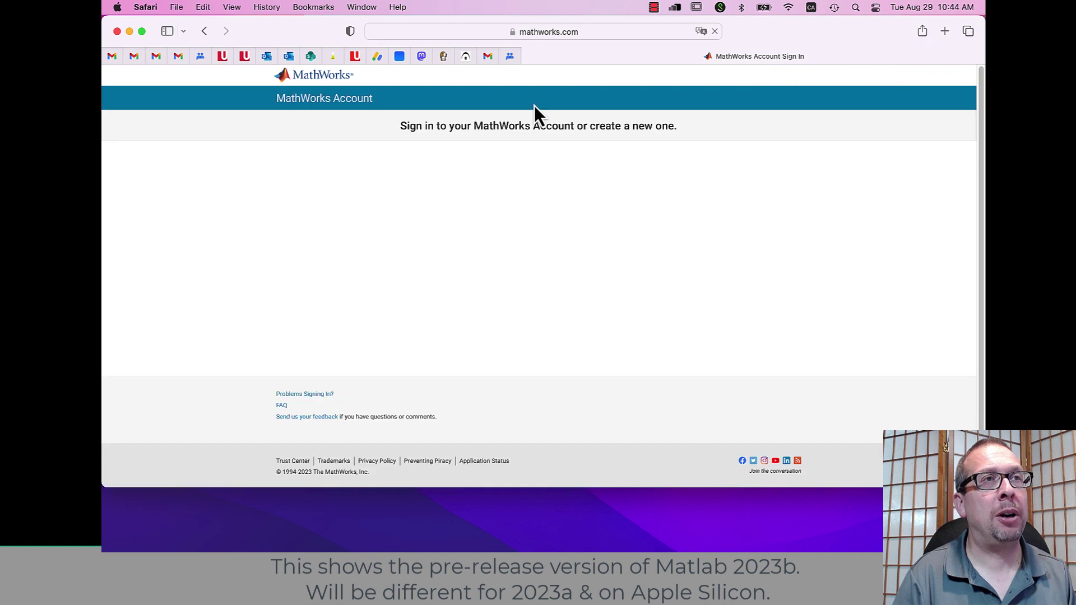
Step: Enter the university e-mail address on the MathWorks Account sign-in page and submit it
{"action": "left_click", "coordinate": [510, 223]}
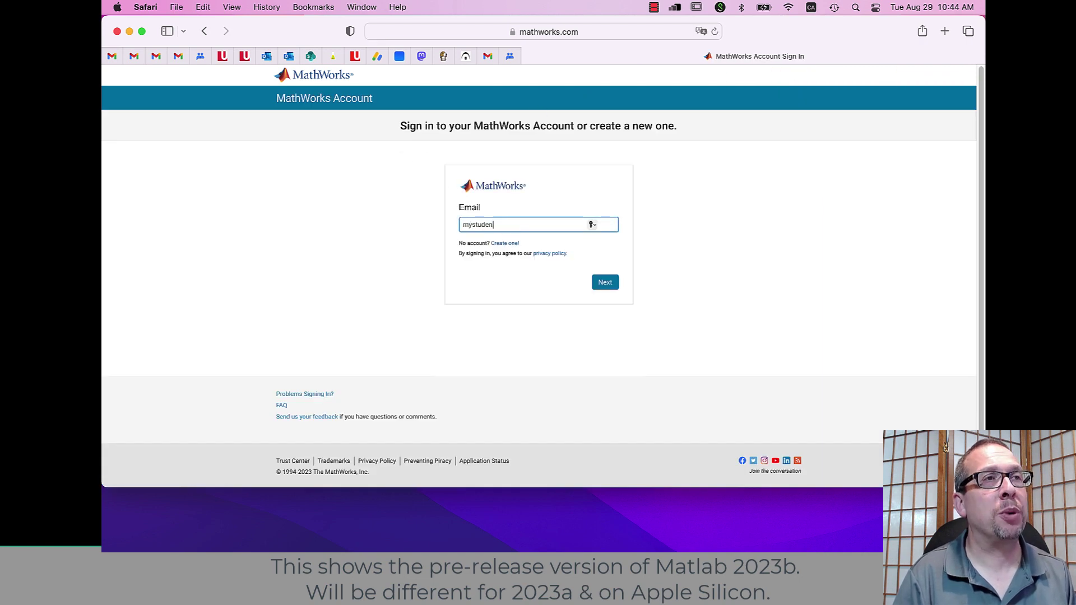
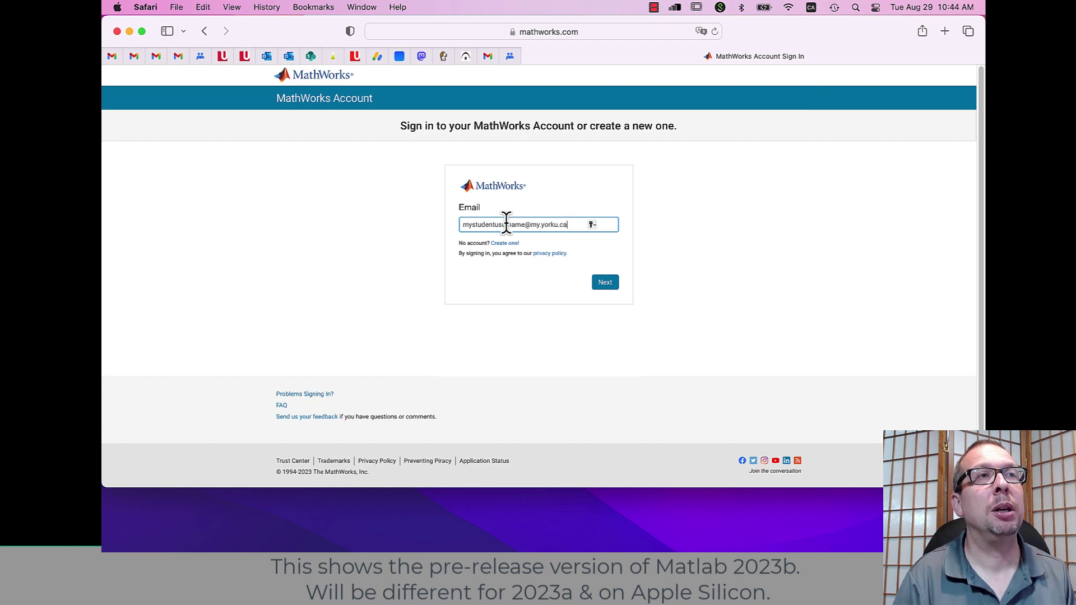
{"action": "triple_click", "coordinate": [504, 224]}
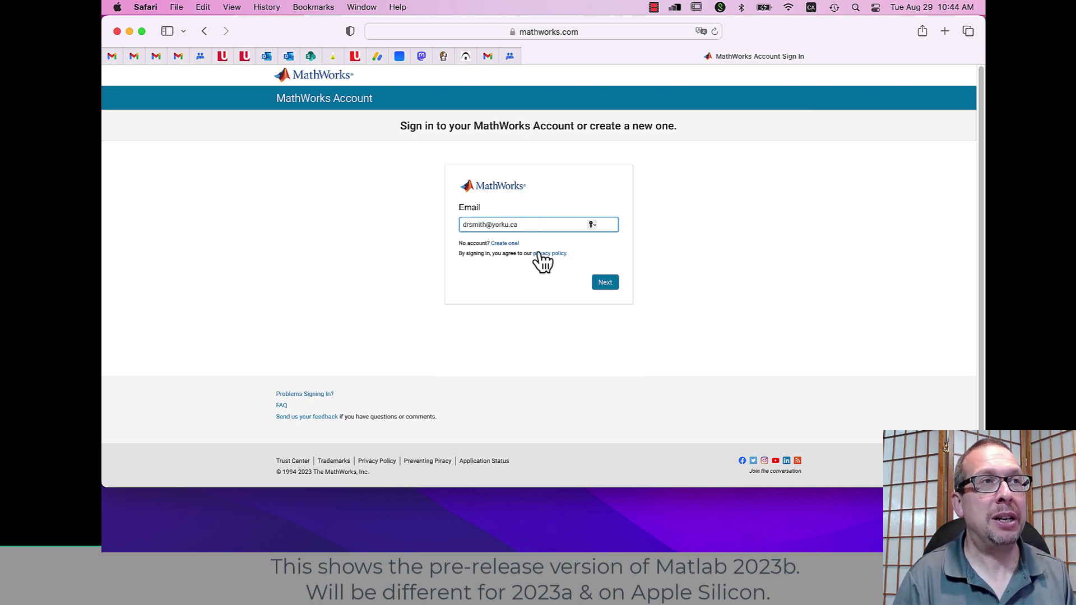
{"action": "left_click", "coordinate": [604, 282]}
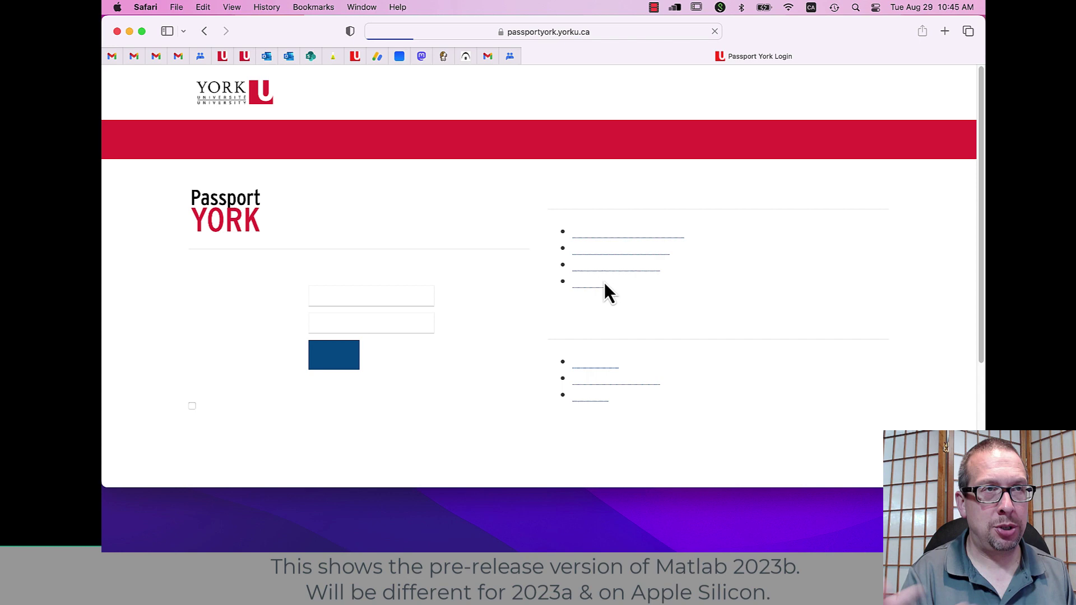
Step: Log in to Passport York with the saved credentials and approve the Duo push
{"action": "left_click", "coordinate": [342, 322]}
{"action": "left_click", "coordinate": [342, 363]}
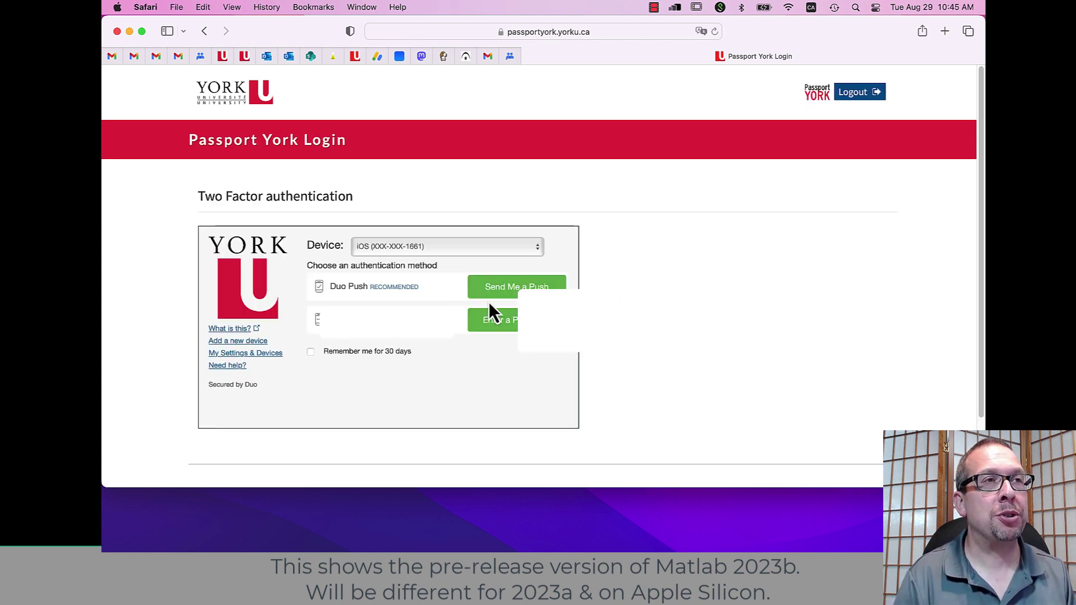
{"action": "left_click", "coordinate": [488, 295]}
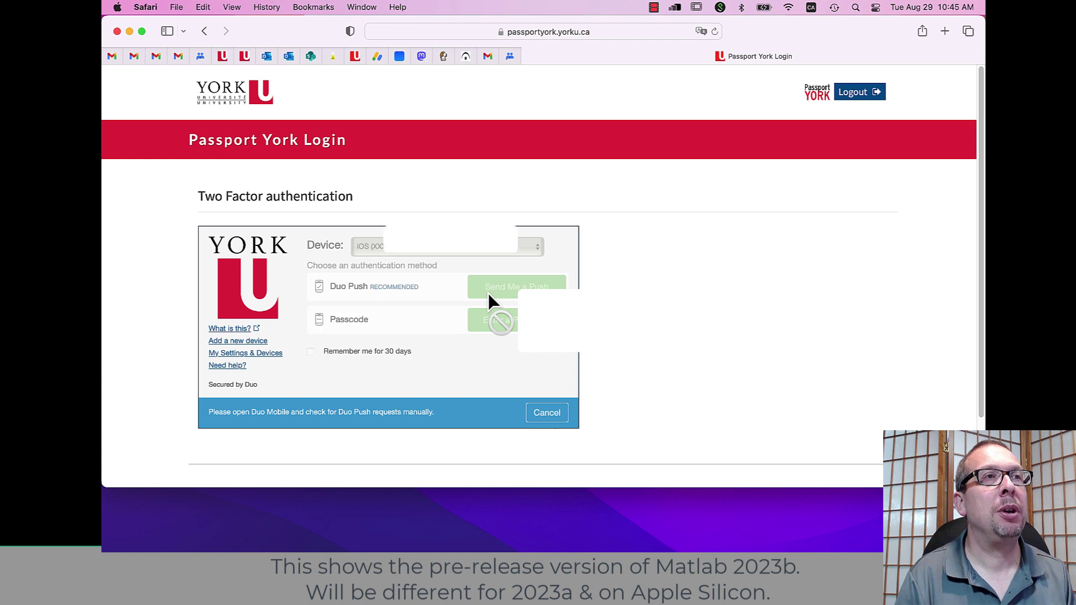
{"action": "left_click", "coordinate": [403, 365]}
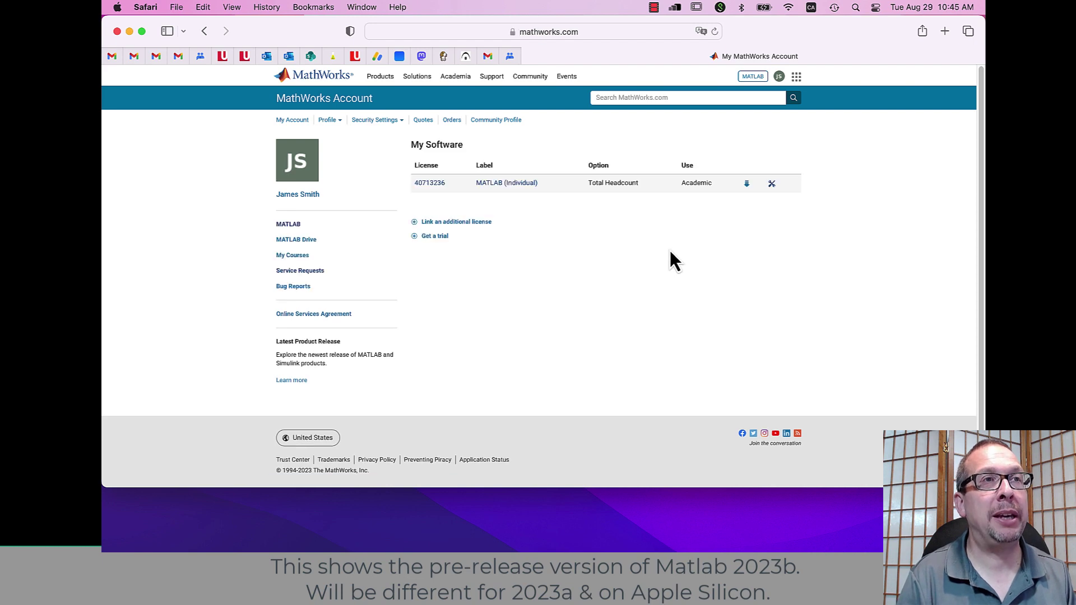
Step: Create an R2023b Prerelease license and download the macOS installer matlab_R2023b_Prerelease_maci64.dmg.zip
{"action": "left_click", "coordinate": [747, 185]}
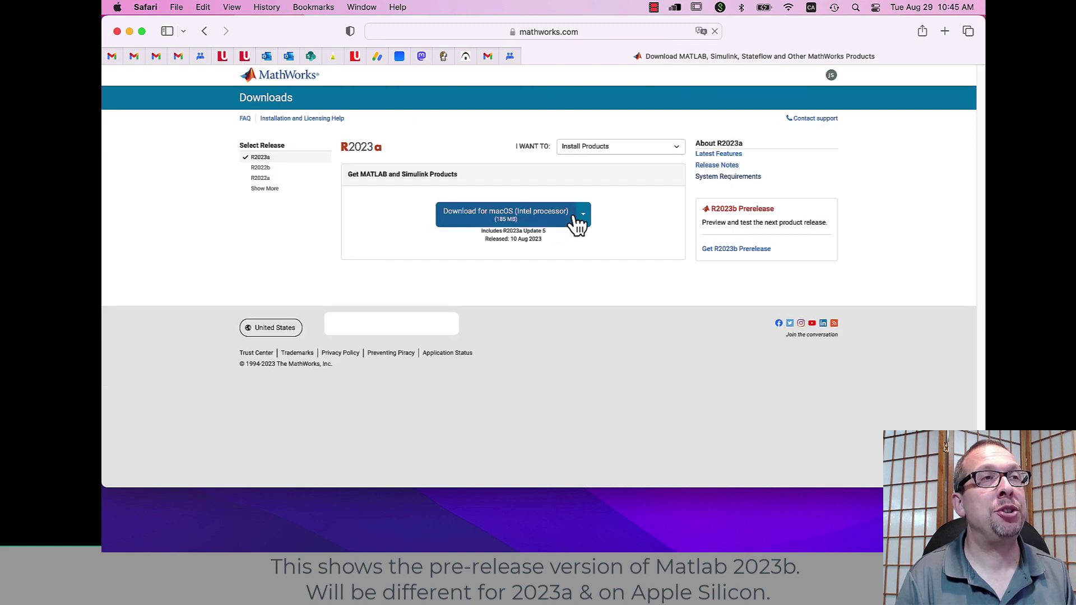
{"action": "left_click", "coordinate": [584, 217]}
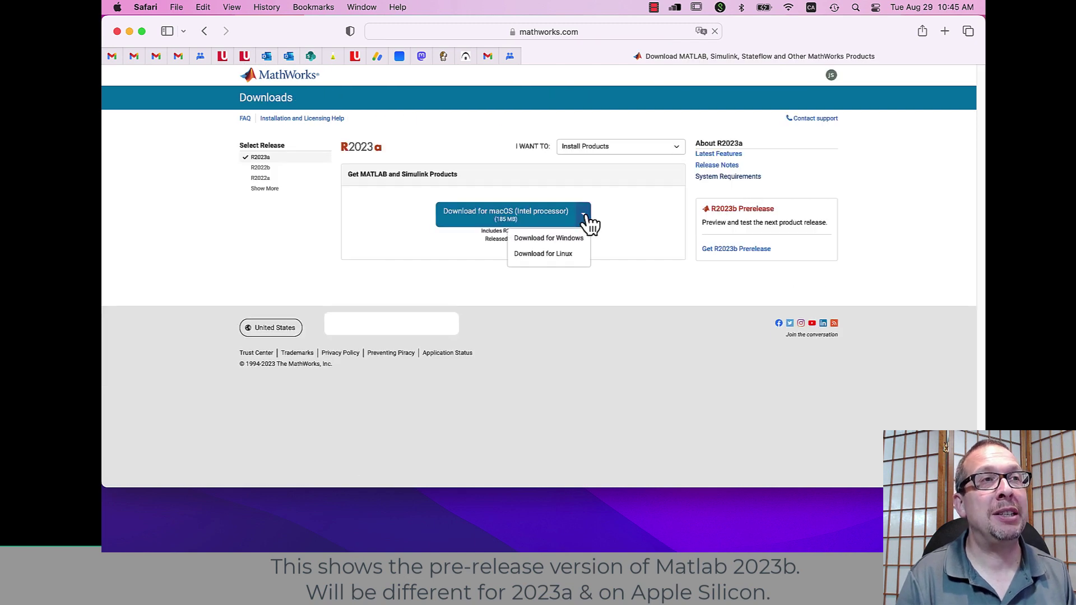
{"action": "left_click", "coordinate": [624, 240]}
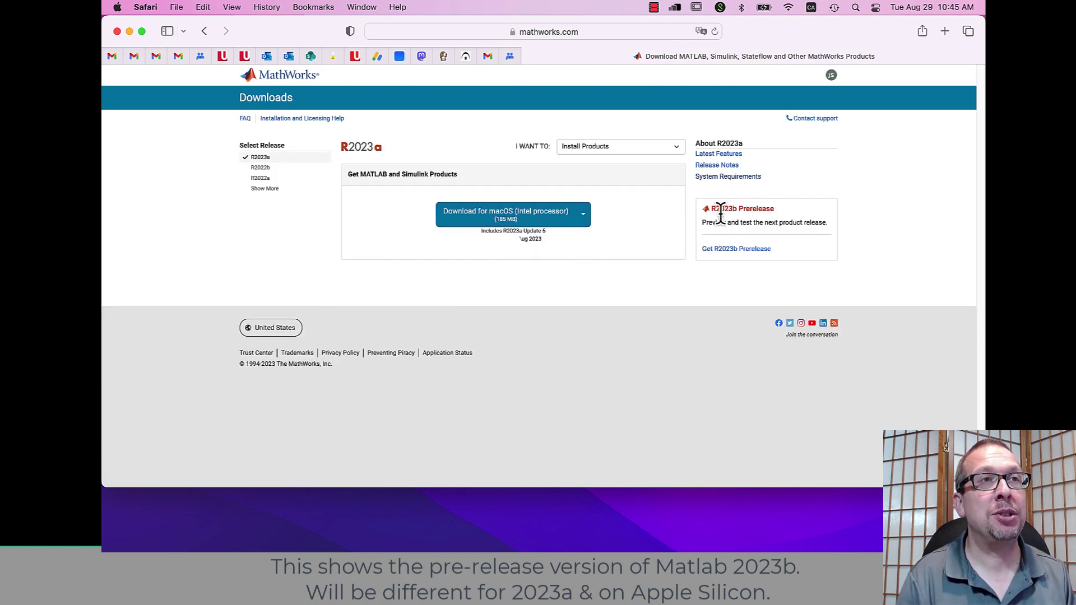
{"action": "left_click", "coordinate": [734, 250]}
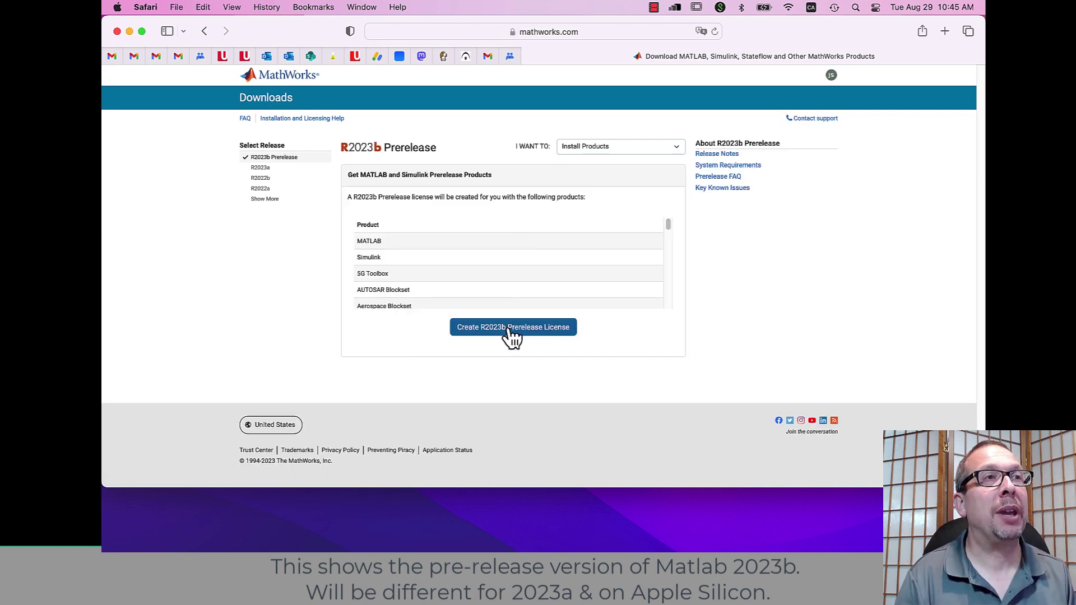
{"action": "left_click", "coordinate": [513, 331]}
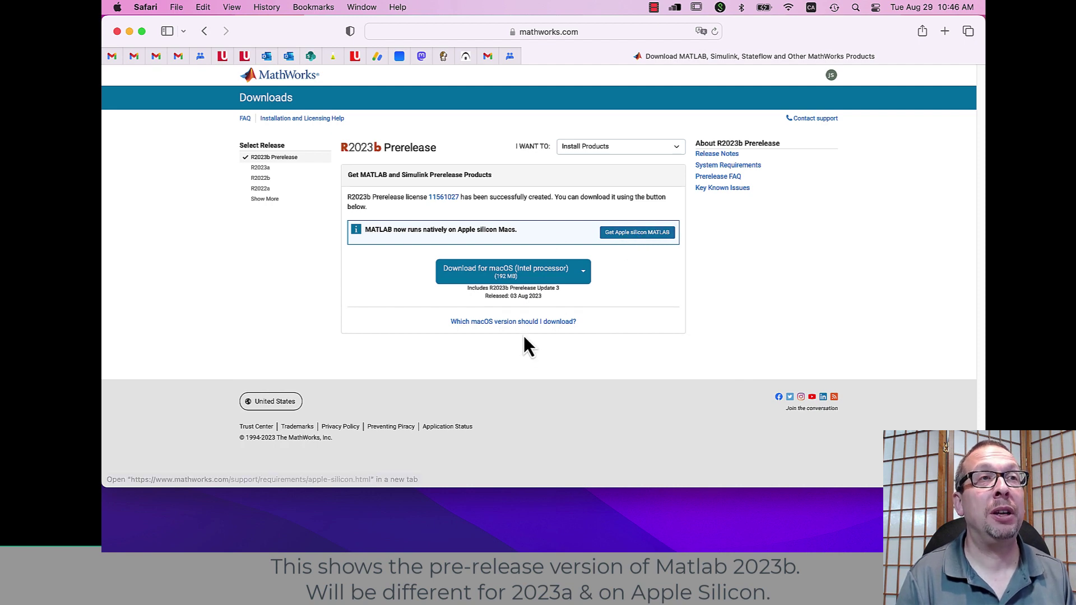
{"action": "left_click", "coordinate": [522, 271]}
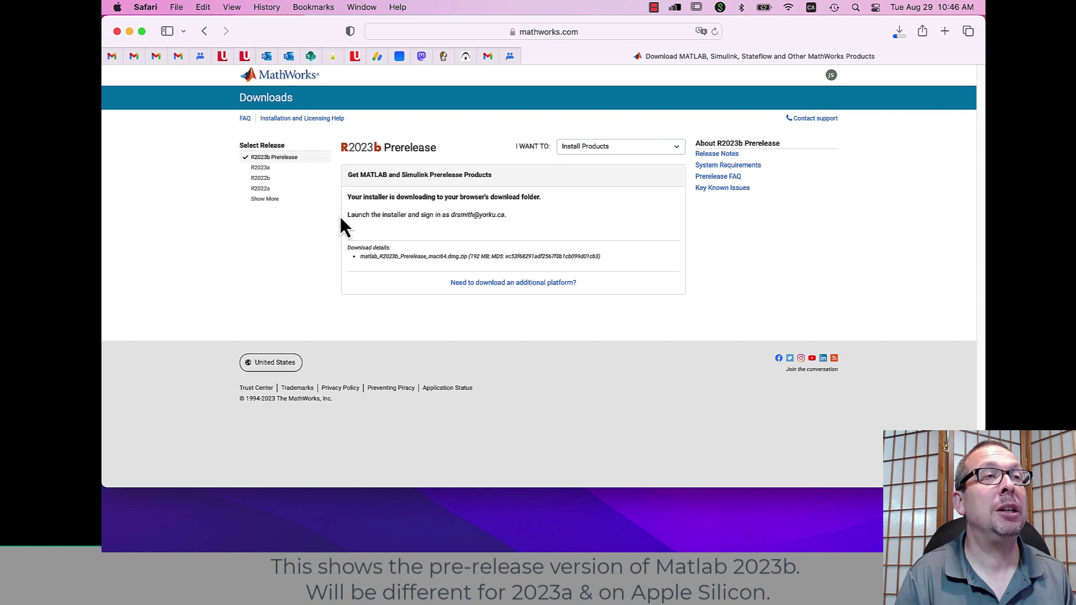
{"action": "left_click_drag", "start_coordinate": [350, 215], "coordinate": [549, 231]}
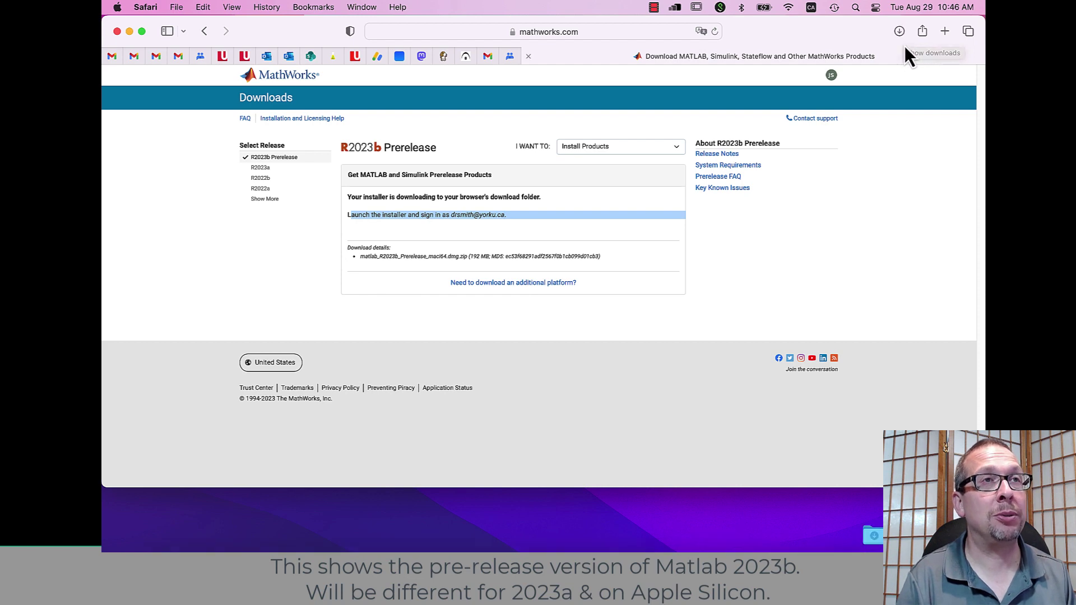
Step: Open the downloaded prerelease disk image and launch InstallForMacOSIntelProcessor, confirming the security prompt
{"action": "left_click", "coordinate": [900, 36]}
{"action": "left_click", "coordinate": [885, 90]}
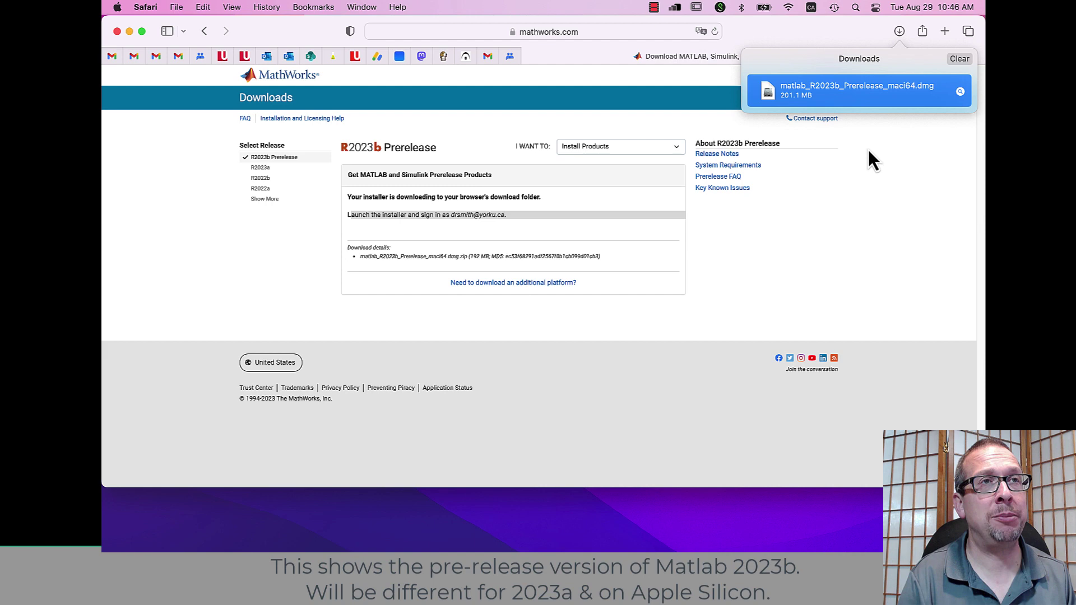
{"action": "left_click", "coordinate": [323, 135]}
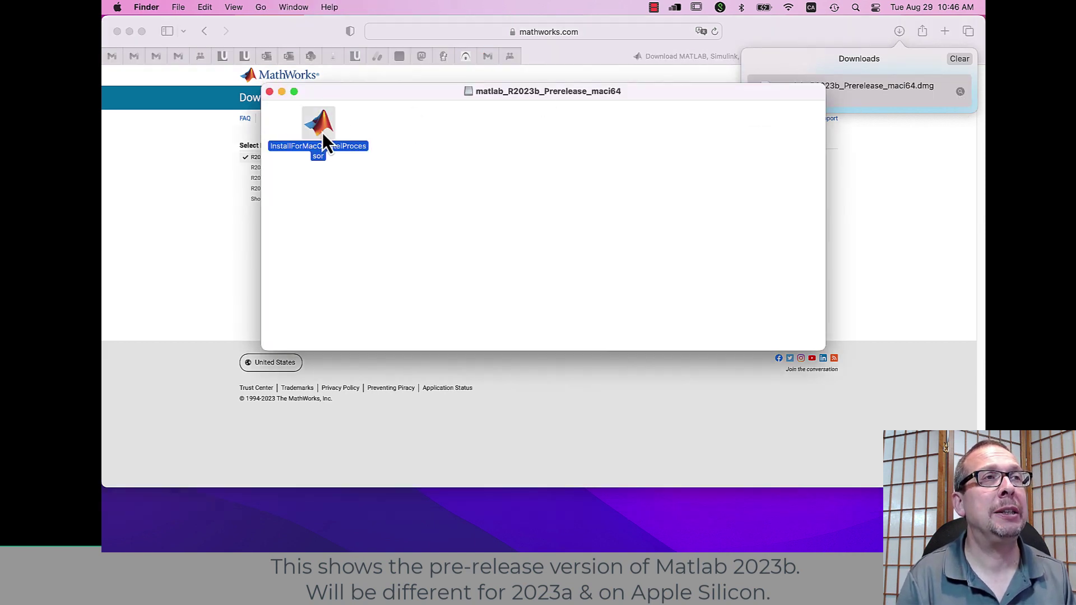
{"action": "double_click", "coordinate": [324, 136]}
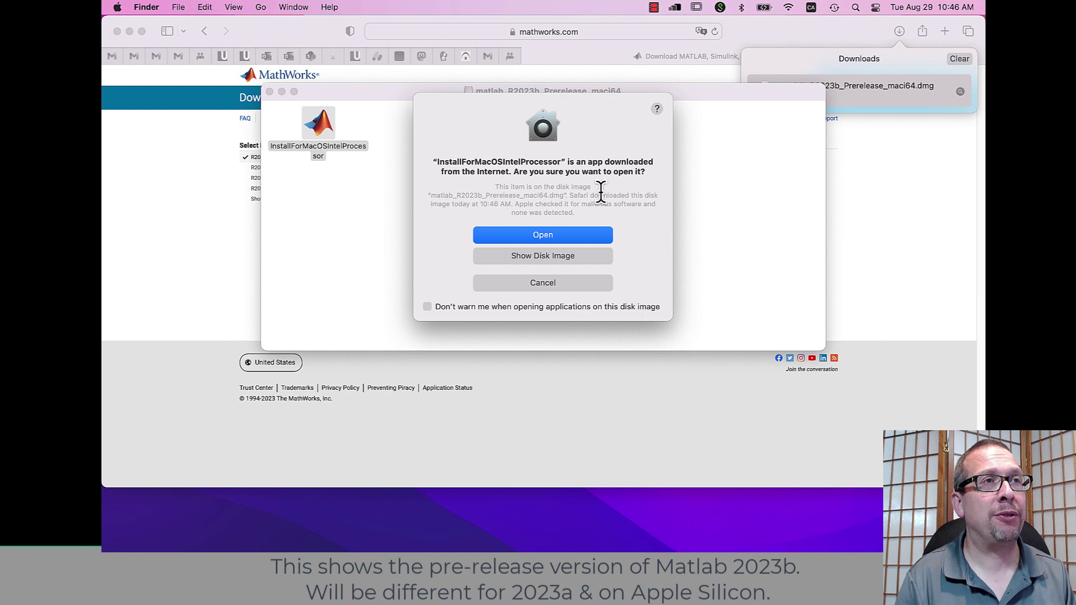
{"action": "left_click", "coordinate": [557, 235]}
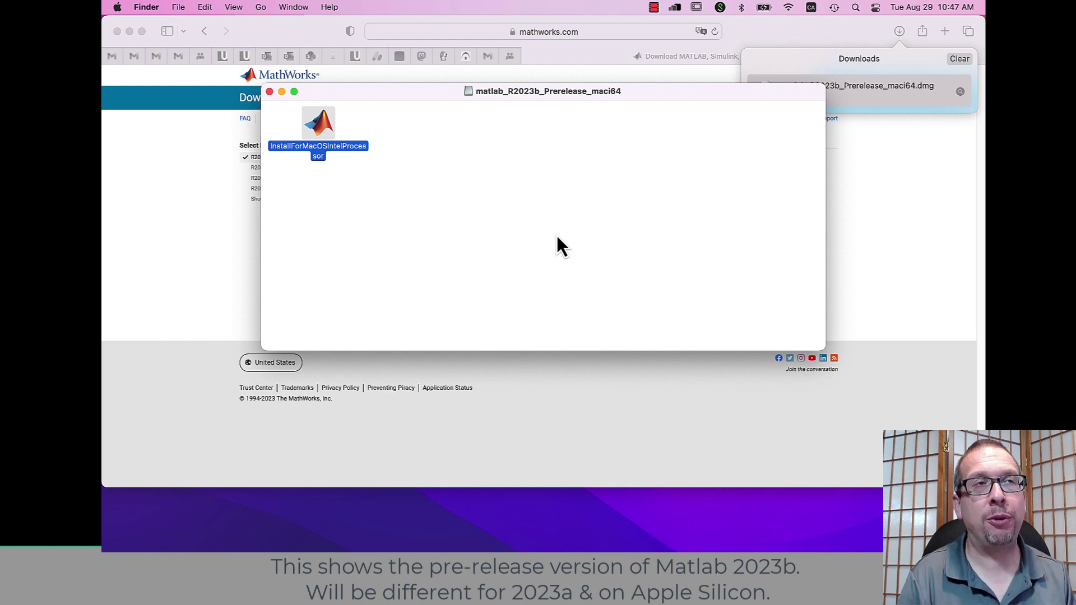
{"action": "left_click_drag", "start_coordinate": [546, 95], "coordinate": [554, 257]}
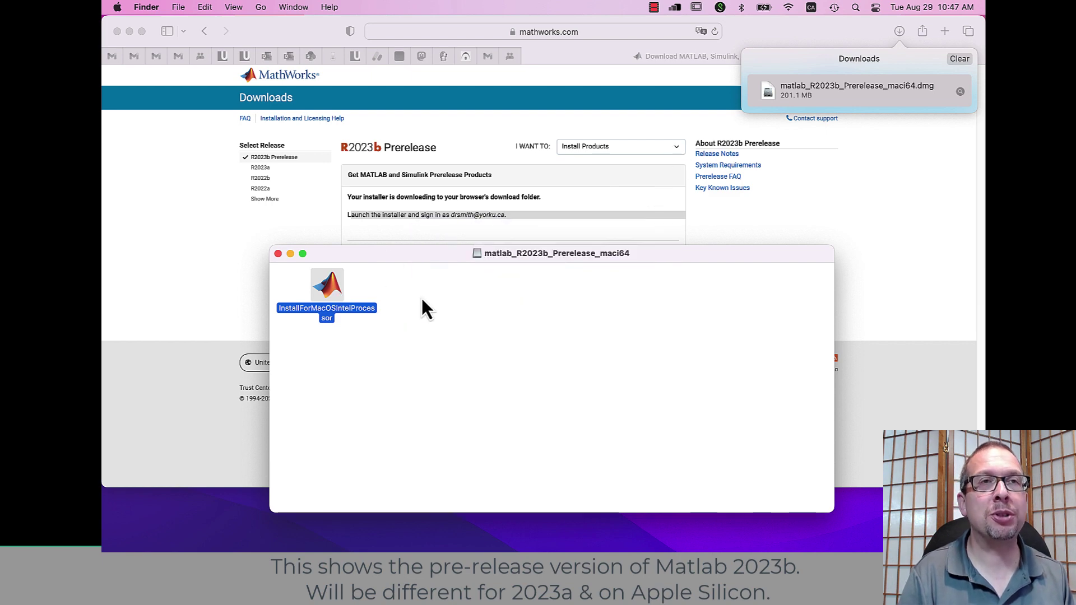
{"action": "left_click_drag", "start_coordinate": [338, 258], "coordinate": [331, 212]}
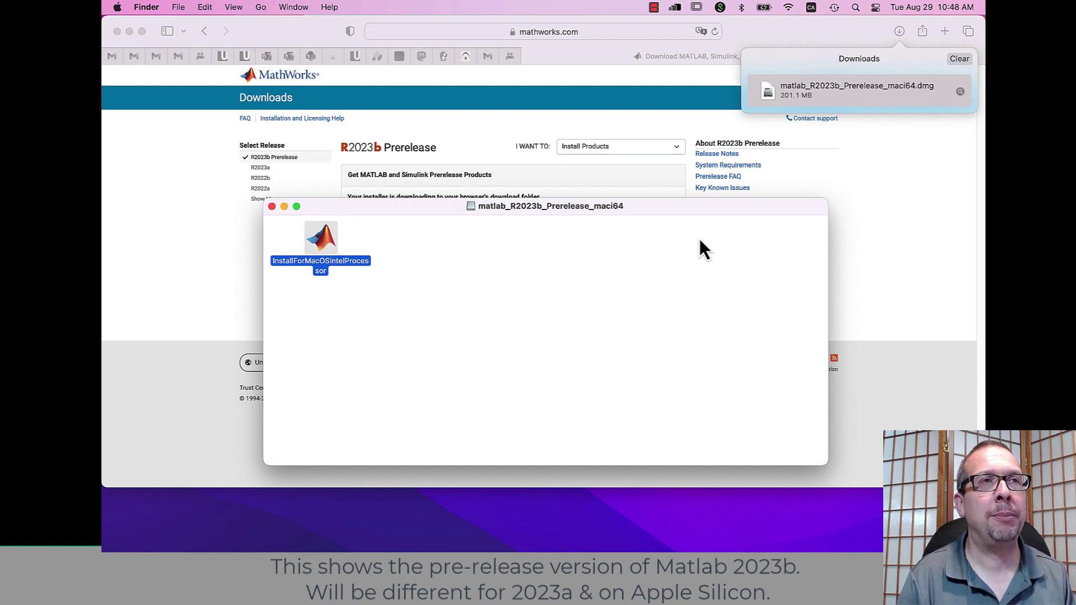
{"action": "left_click_drag", "start_coordinate": [700, 210], "coordinate": [651, 250]}
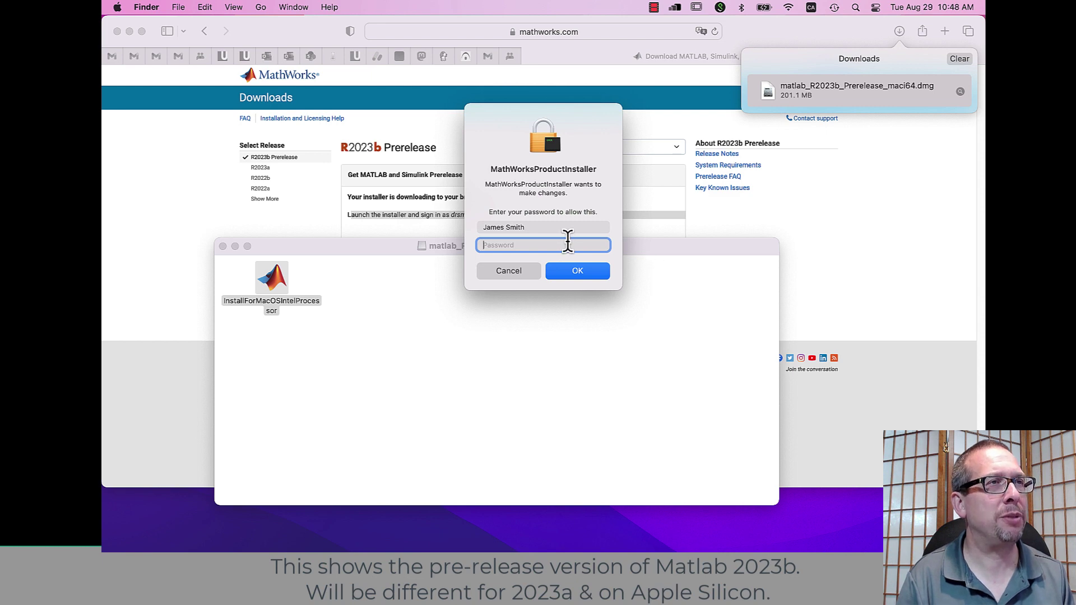
Step: Authorize the installer with the Mac password, then submit the university e-mail to sign in
{"action": "type", "text": "********"}
{"action": "key", "text": "Return"}
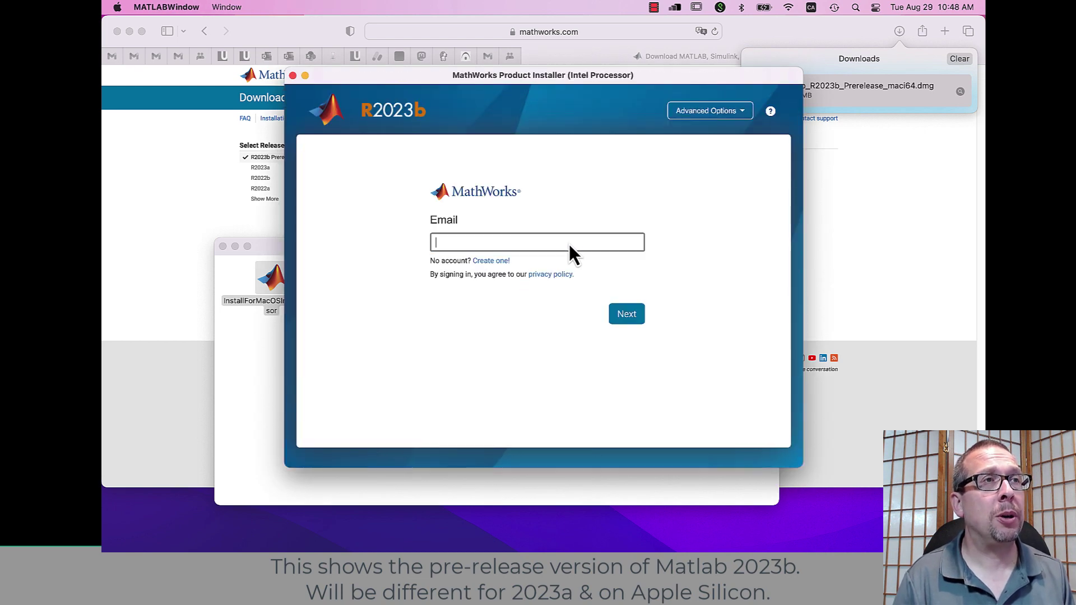
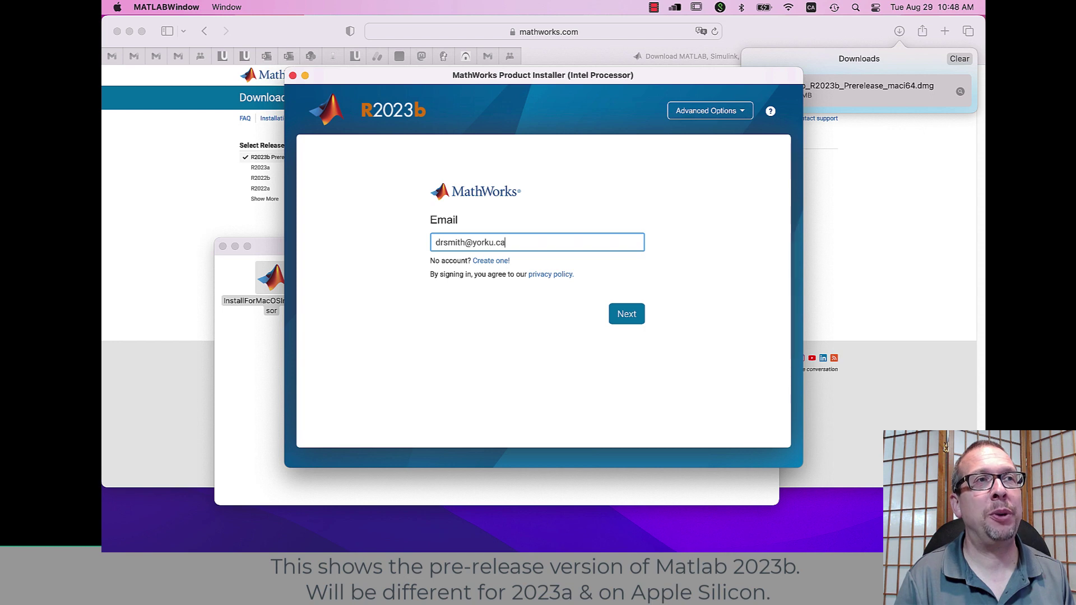
{"action": "key", "text": "Return"}
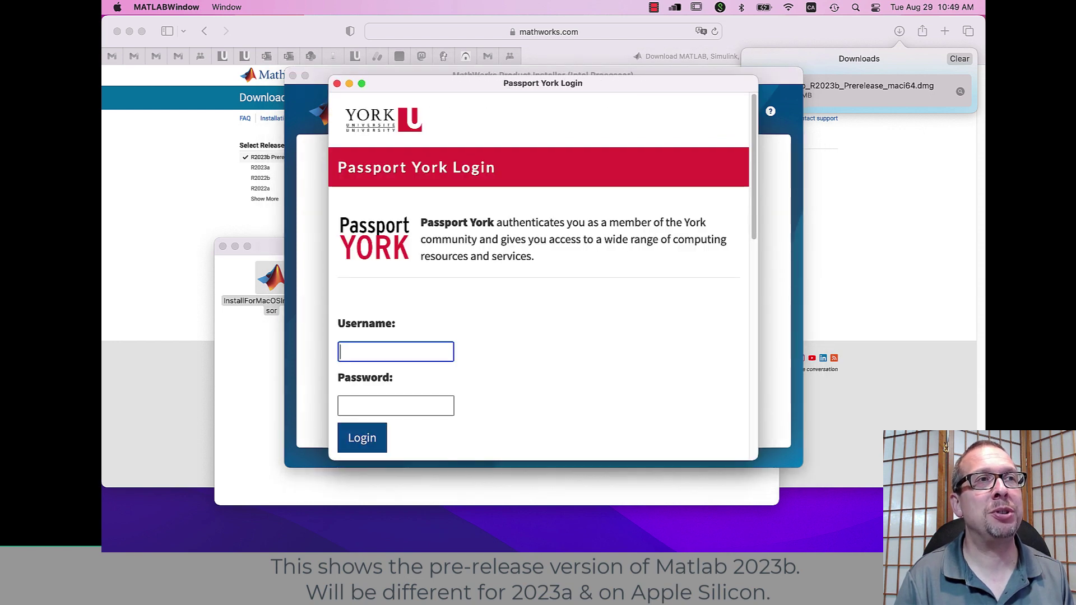
Step: Log in to Passport York with username and password and approve the Duo push
{"action": "key", "text": "Tab"}
{"action": "type", "text": "•"}
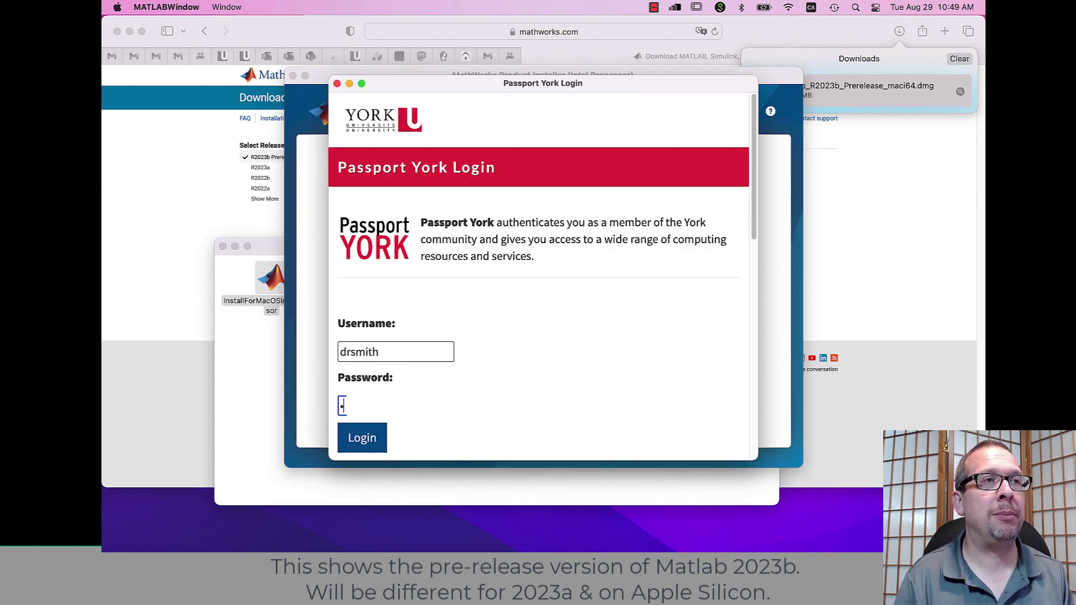
{"action": "left_click", "coordinate": [361, 442]}
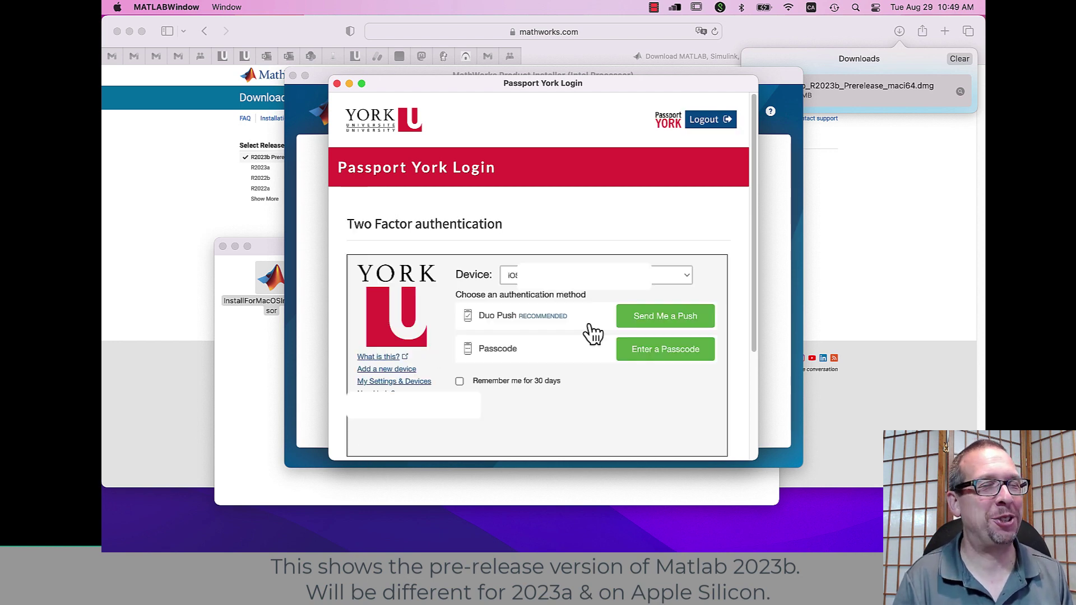
{"action": "left_click", "coordinate": [688, 316]}
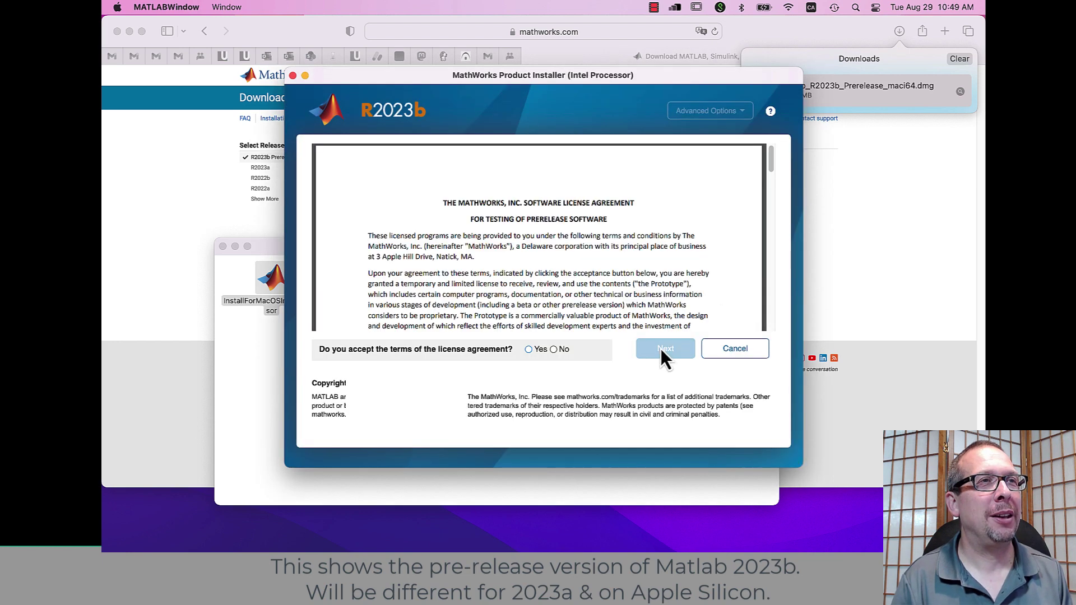
Step: Accept the prerelease license agreement and continue past the license and destination steps
{"action": "left_click", "coordinate": [537, 350]}
{"action": "left_click", "coordinate": [668, 350]}
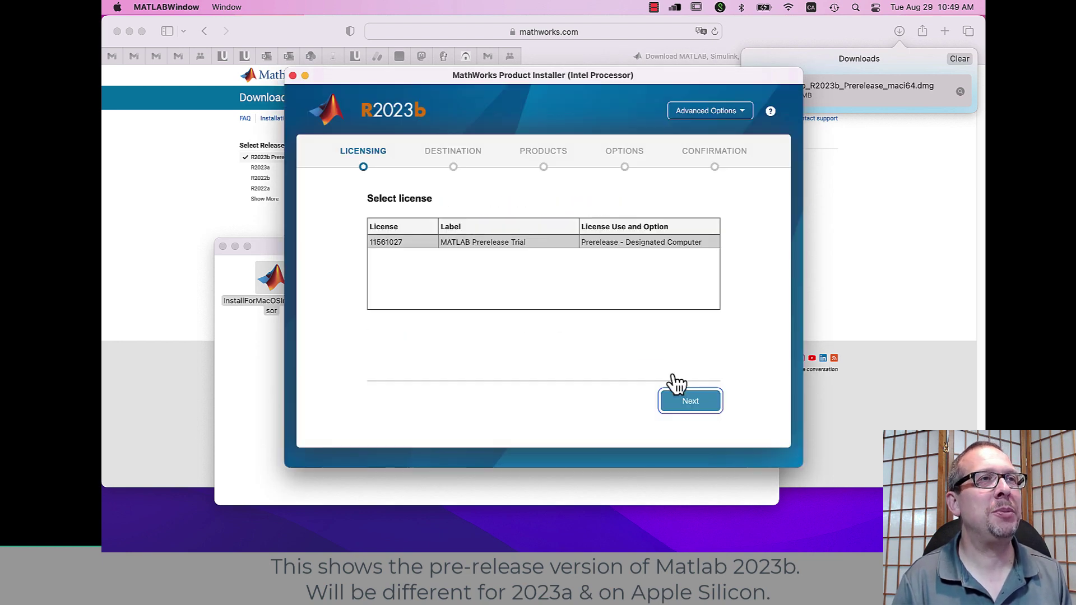
{"action": "left_click", "coordinate": [684, 405]}
{"action": "left_click", "coordinate": [681, 404]}
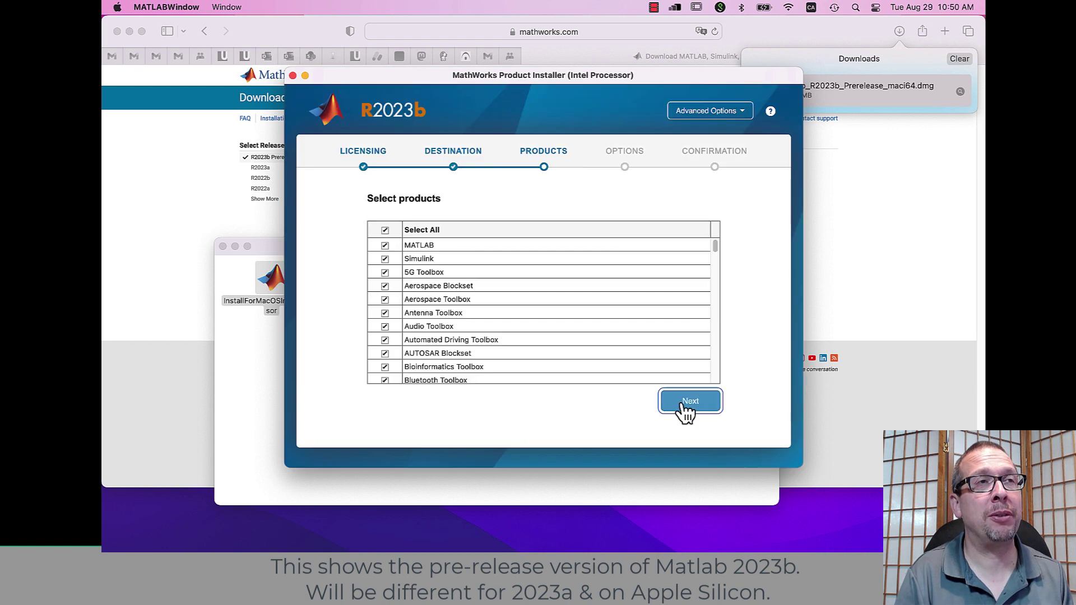
Step: Select only MATLAB from the product list and begin the installation
{"action": "left_click", "coordinate": [382, 263]}
{"action": "left_click", "coordinate": [384, 231]}
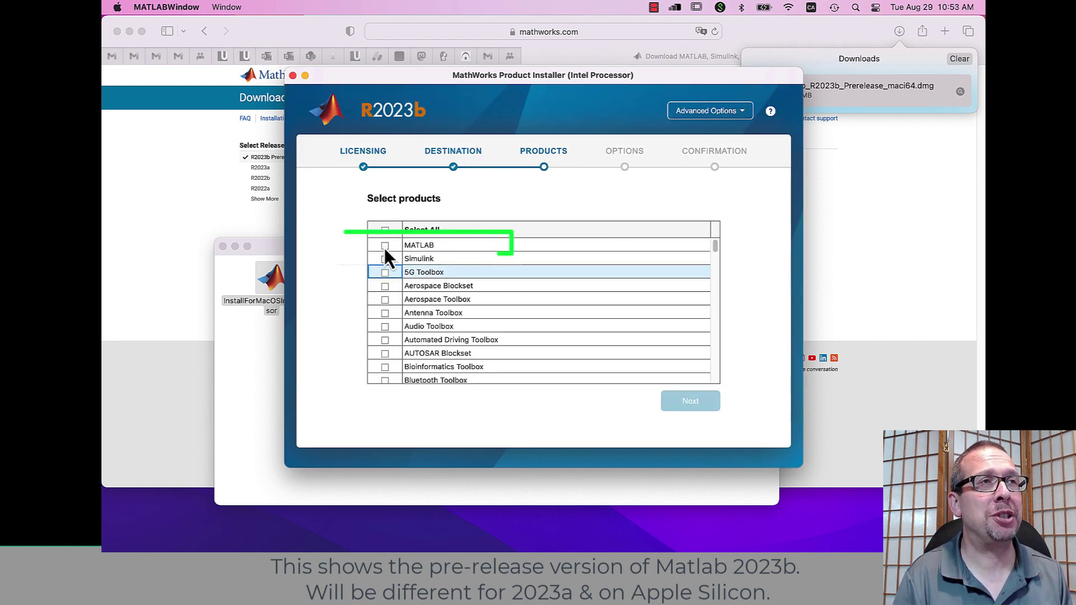
{"action": "left_click", "coordinate": [385, 247]}
{"action": "scroll", "coordinate": [717, 263], "scroll_direction": "down", "scroll_amount": 10}
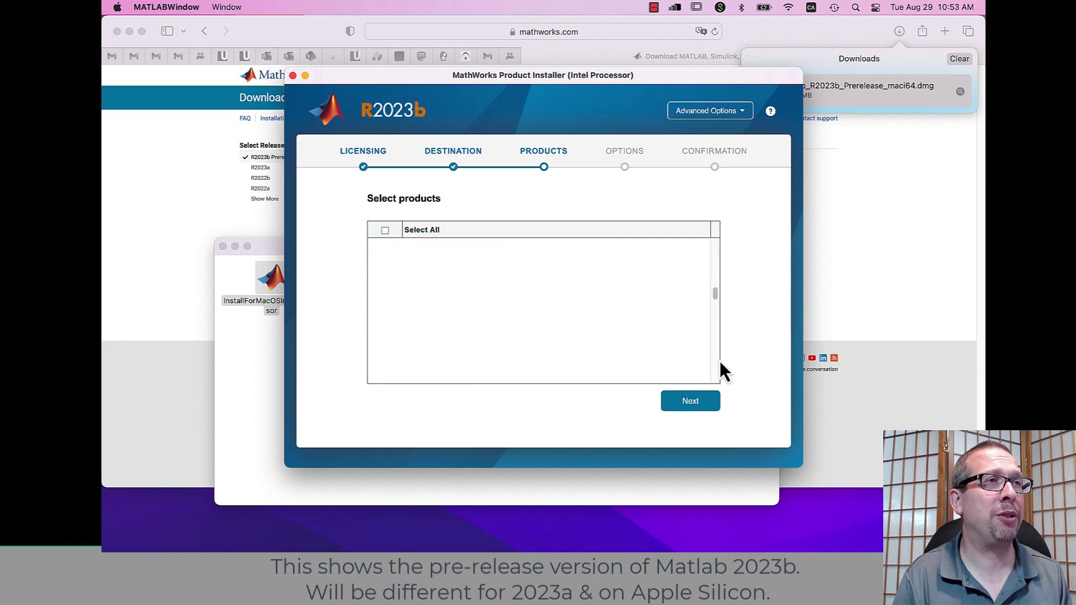
{"action": "left_click_drag", "start_coordinate": [715, 372], "coordinate": [715, 242]}
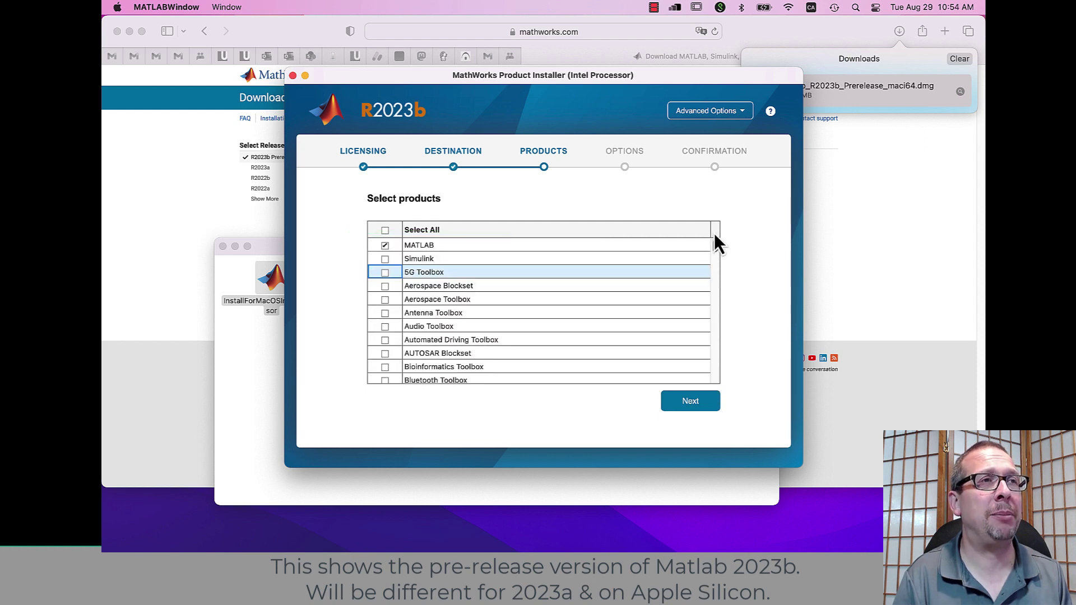
{"action": "left_click", "coordinate": [679, 400]}
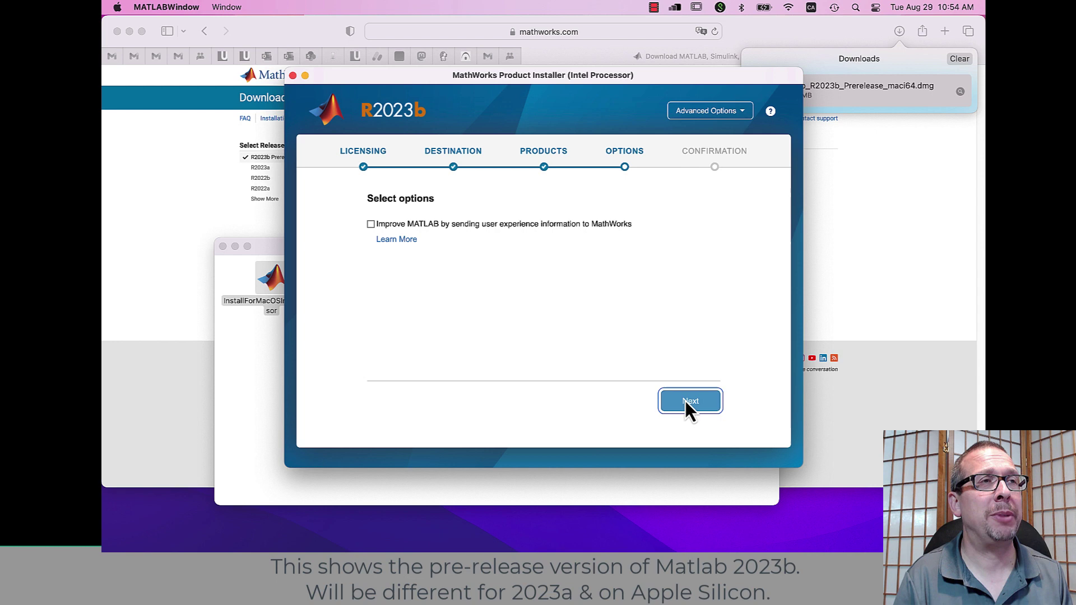
{"action": "left_click", "coordinate": [685, 401]}
{"action": "left_click", "coordinate": [686, 401]}
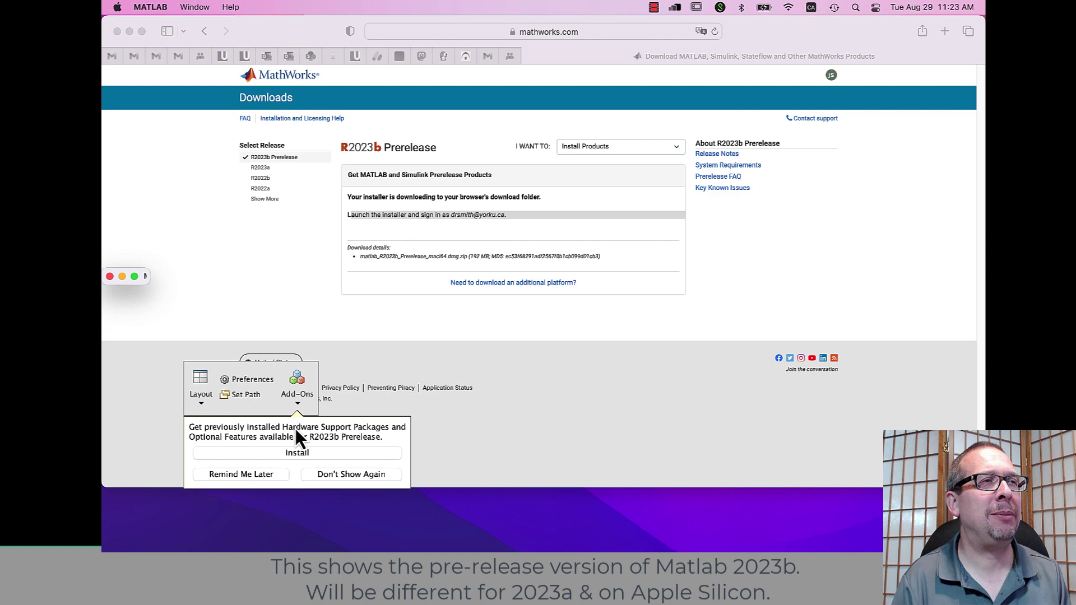
Step: Postpone the add-ons reminder, switch the desktop to the Default layout, and enlarge the window
{"action": "left_click", "coordinate": [247, 476]}
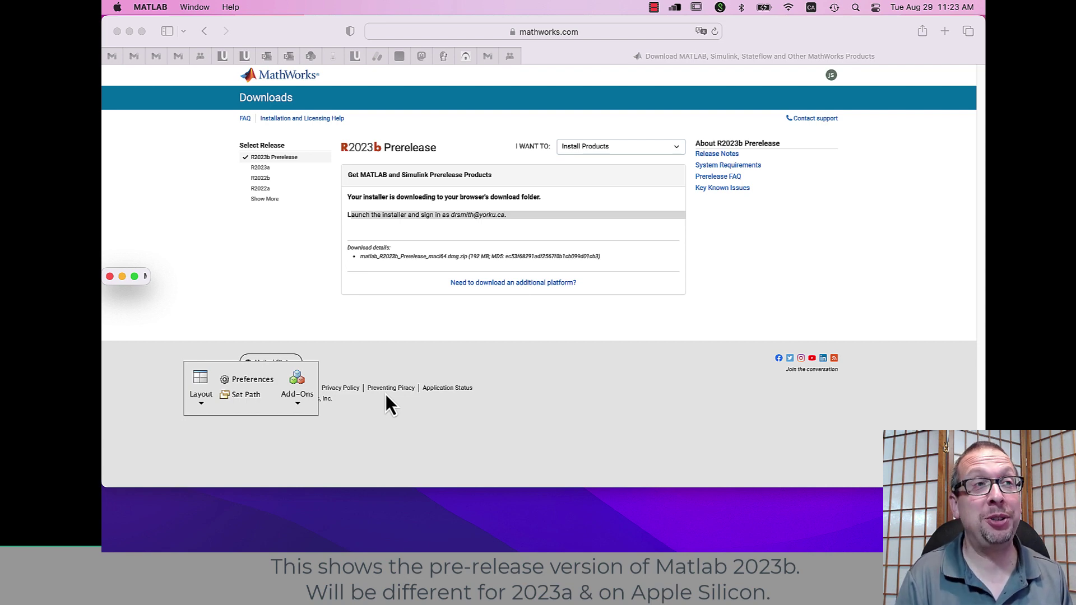
{"action": "left_click", "coordinate": [299, 408]}
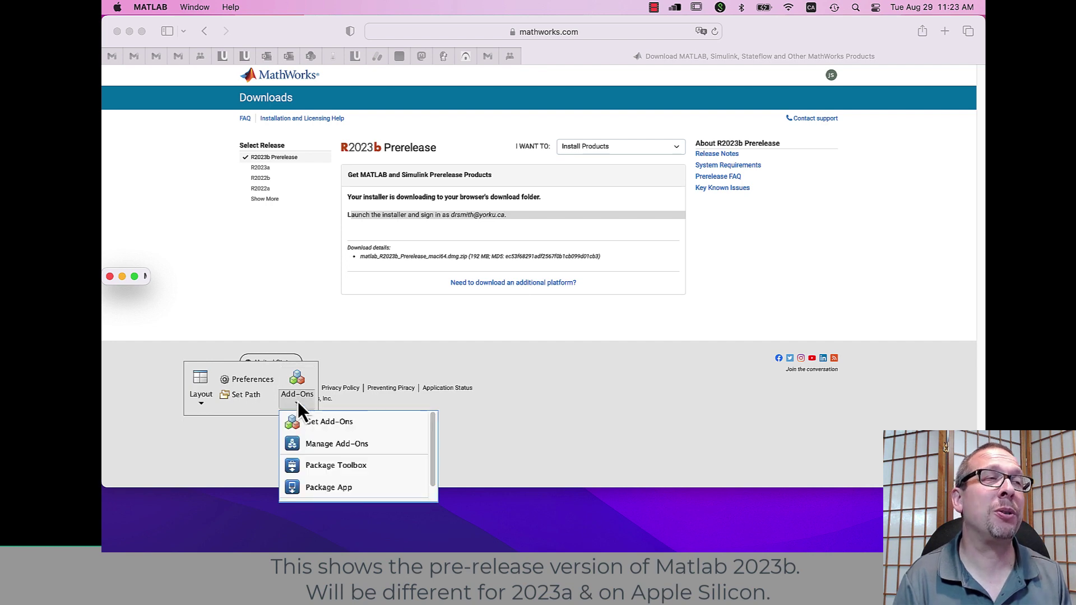
{"action": "left_click", "coordinate": [271, 370]}
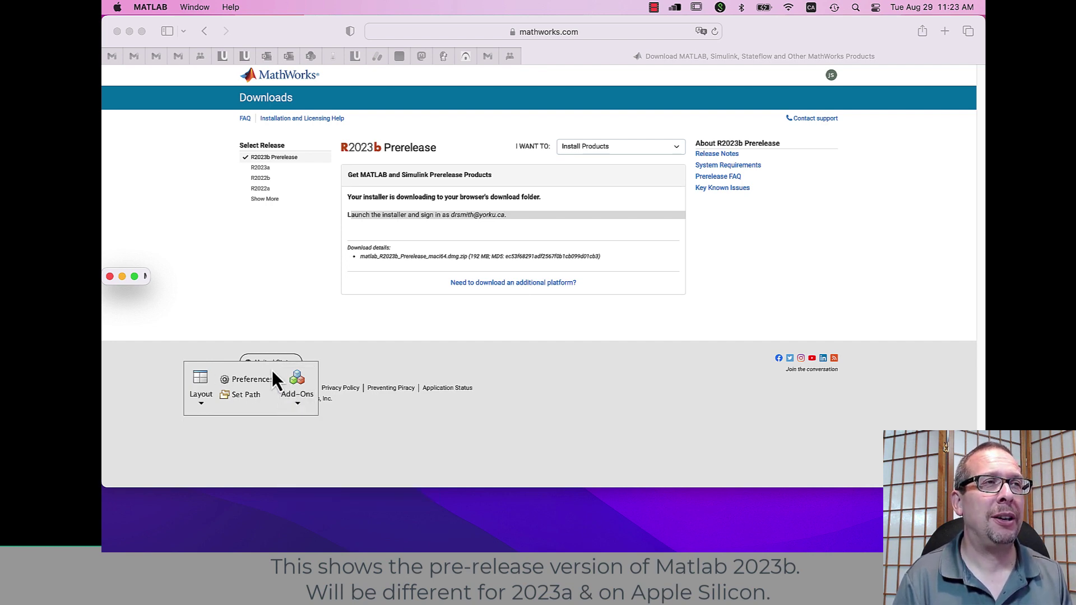
{"action": "left_click", "coordinate": [205, 404]}
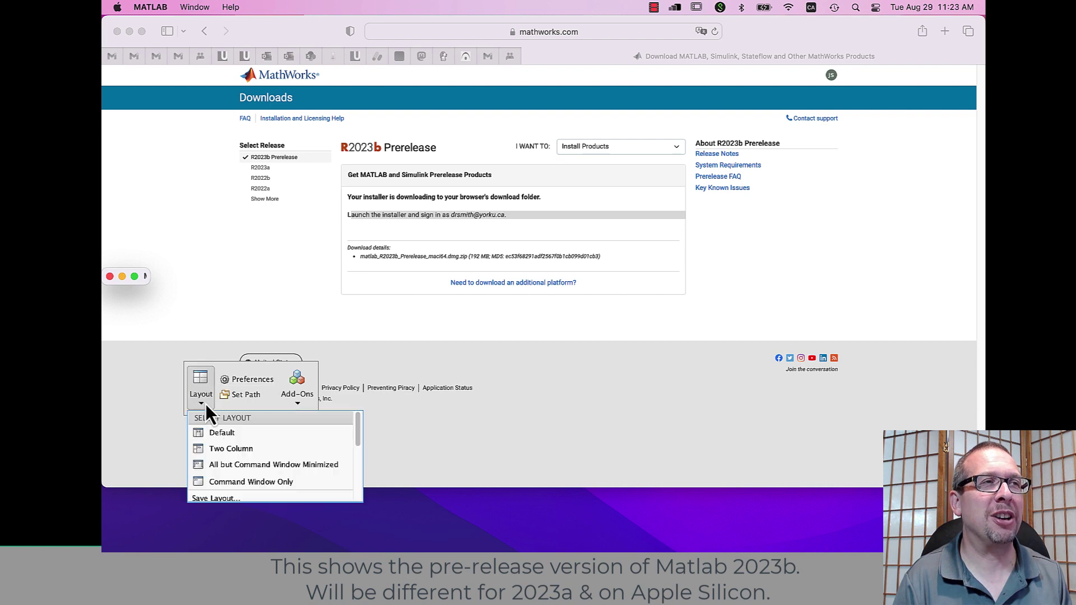
{"action": "left_click", "coordinate": [220, 432]}
{"action": "left_click_drag", "start_coordinate": [291, 312], "coordinate": [588, 454]}
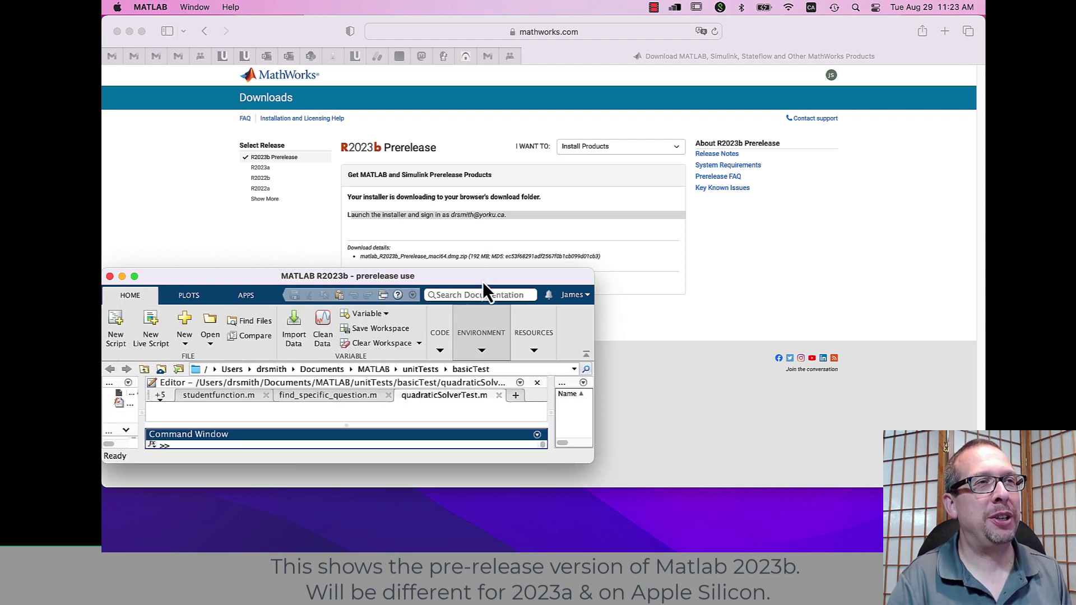
Step: Close all old editor files, from quadraticSolverTest.m to diagon_scripts.txt, keeping matlab_scripts.txt
{"action": "left_click_drag", "start_coordinate": [482, 281], "coordinate": [478, 62]}
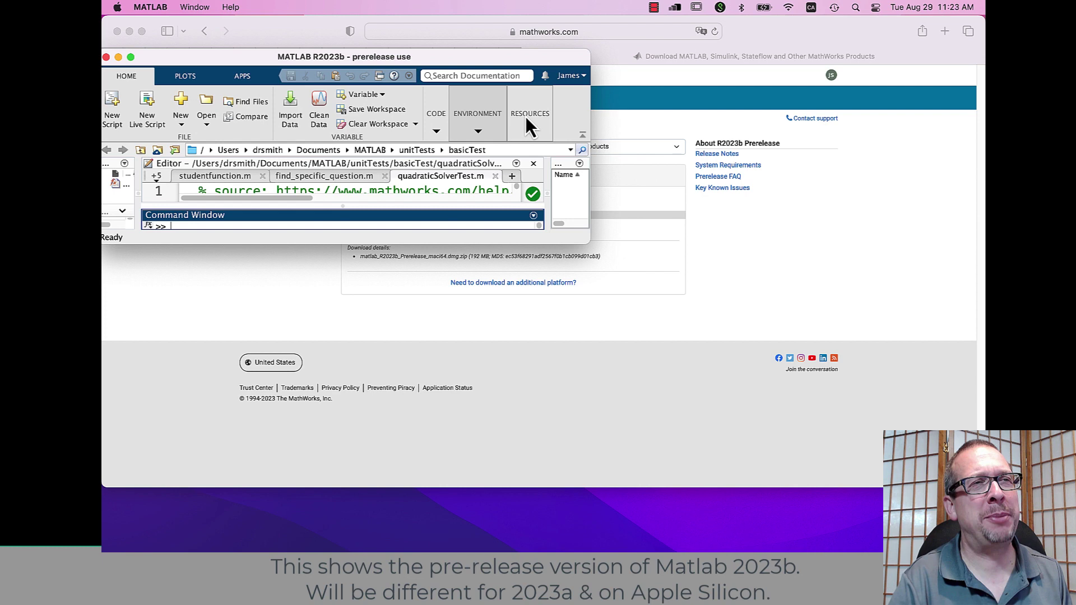
{"action": "left_click", "coordinate": [496, 176]}
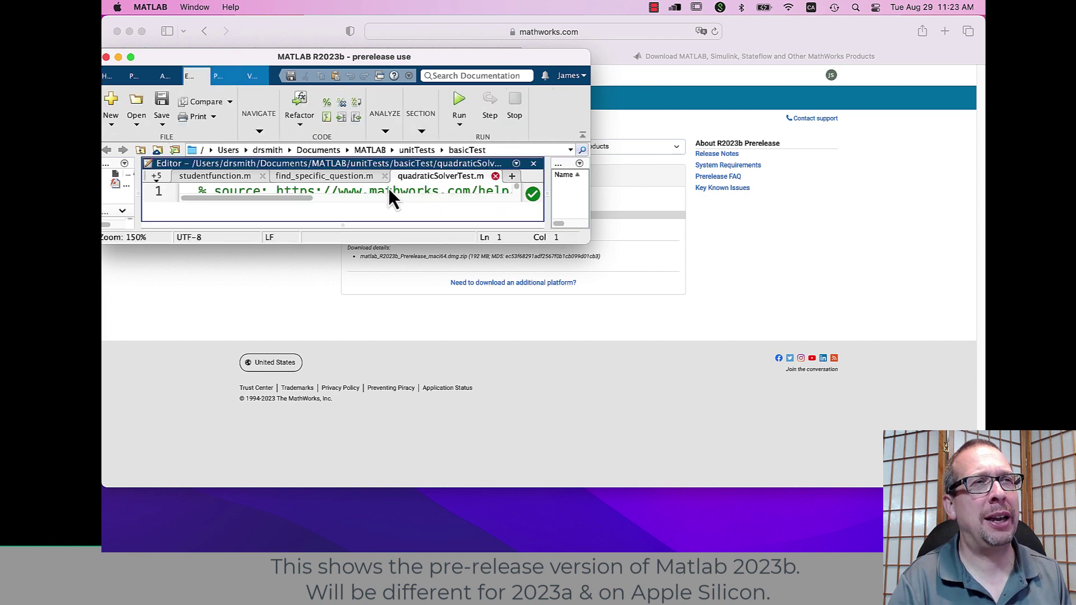
{"action": "left_click", "coordinate": [340, 176]}
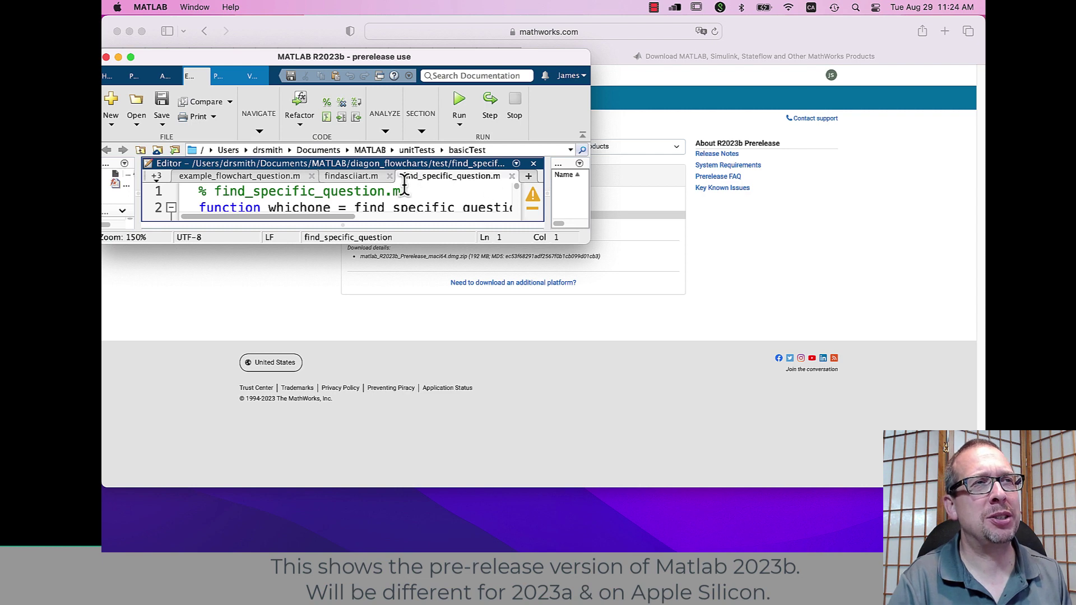
{"action": "left_click", "coordinate": [389, 177]}
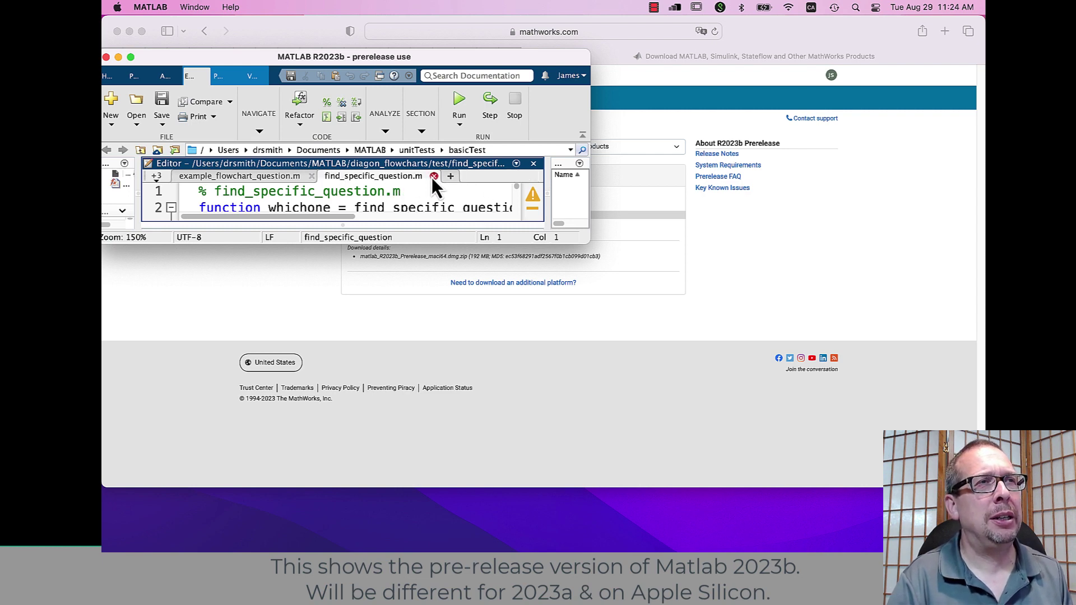
{"action": "left_click", "coordinate": [433, 177]}
{"action": "left_click", "coordinate": [312, 177]}
{"action": "left_click", "coordinate": [311, 179]}
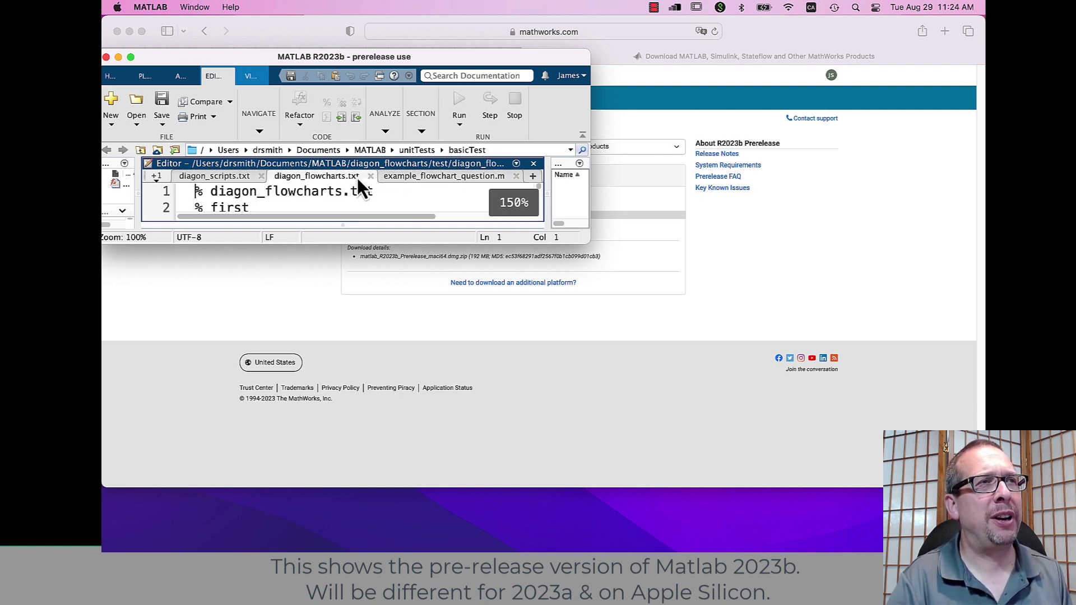
{"action": "left_click", "coordinate": [371, 176]}
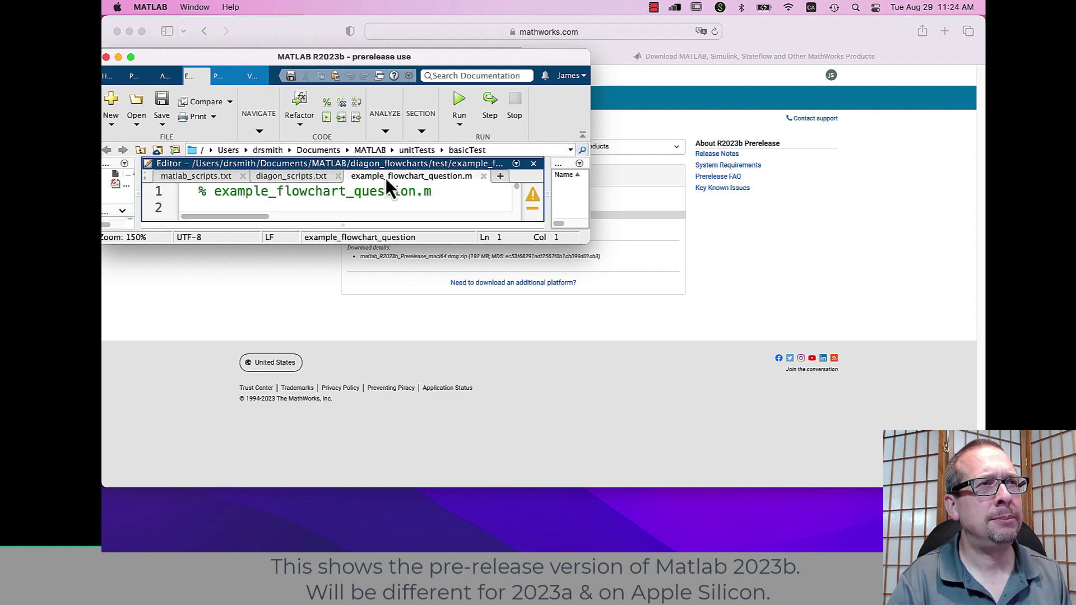
{"action": "left_click", "coordinate": [483, 176]}
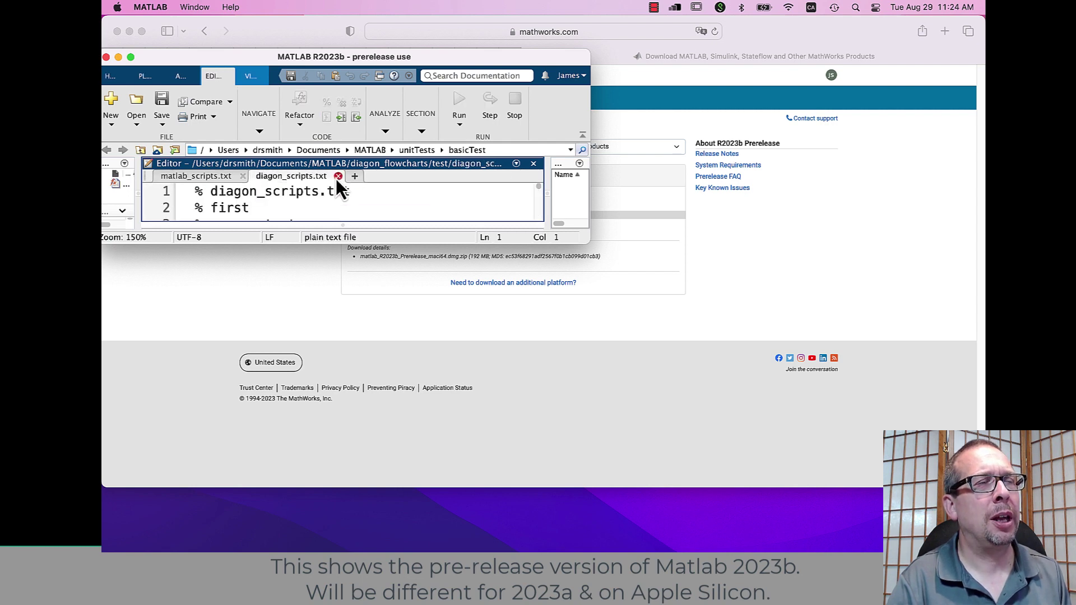
{"action": "left_click", "coordinate": [337, 176]}
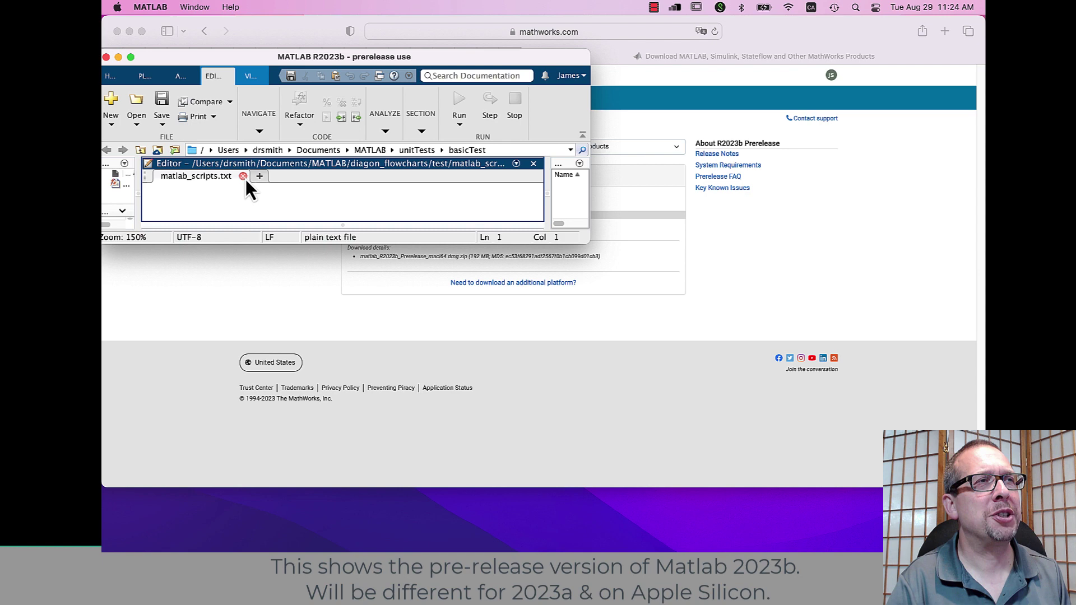
Step: Create a new blank untitled script and enlarge the MATLAB window
{"action": "left_click_drag", "start_coordinate": [171, 61], "coordinate": [298, 48]}
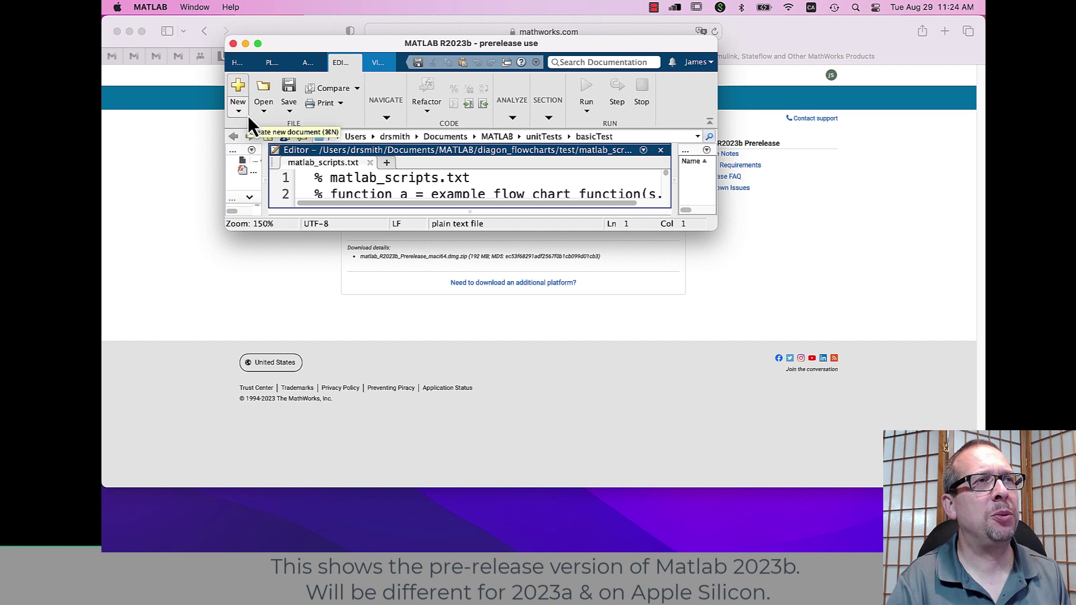
{"action": "left_click", "coordinate": [239, 97]}
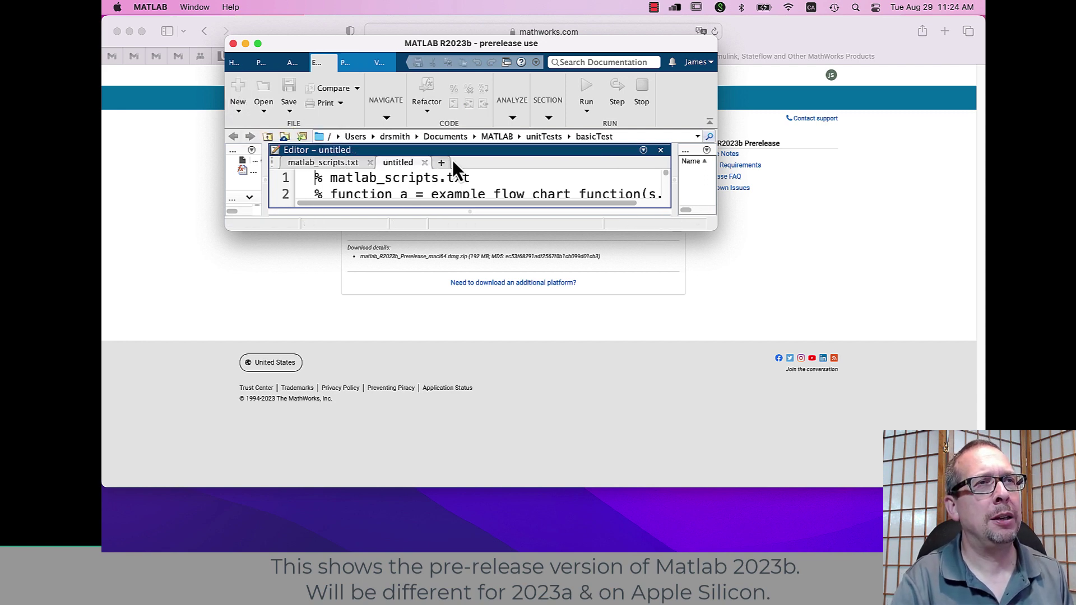
{"action": "left_click", "coordinate": [407, 163]}
{"action": "left_click_drag", "start_coordinate": [716, 215], "coordinate": [938, 503]}
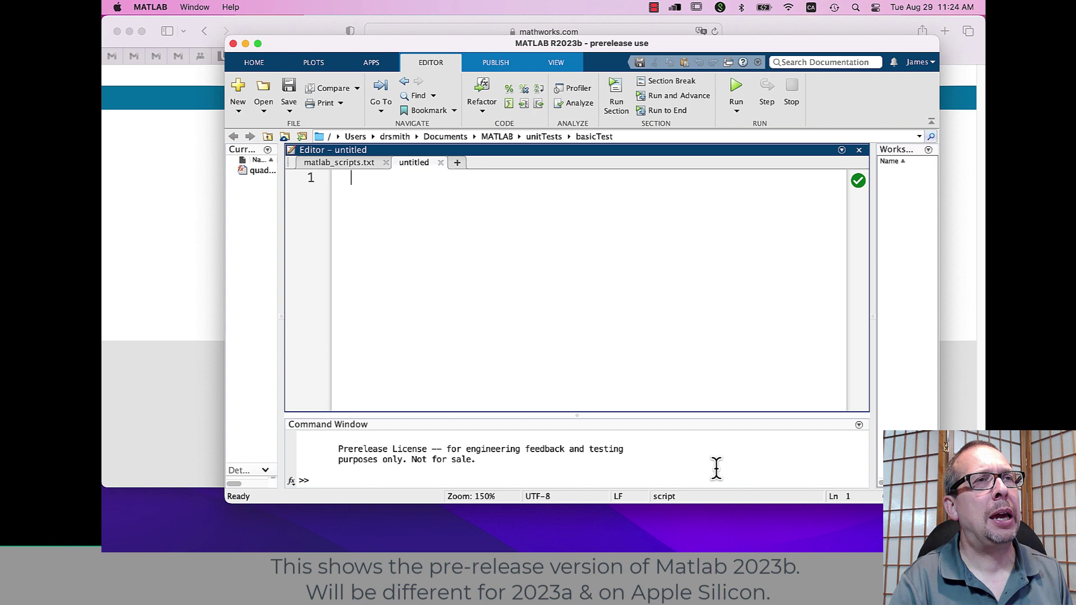
Step: Calculate 1+1 in the Command Window
{"action": "left_click", "coordinate": [498, 468]}
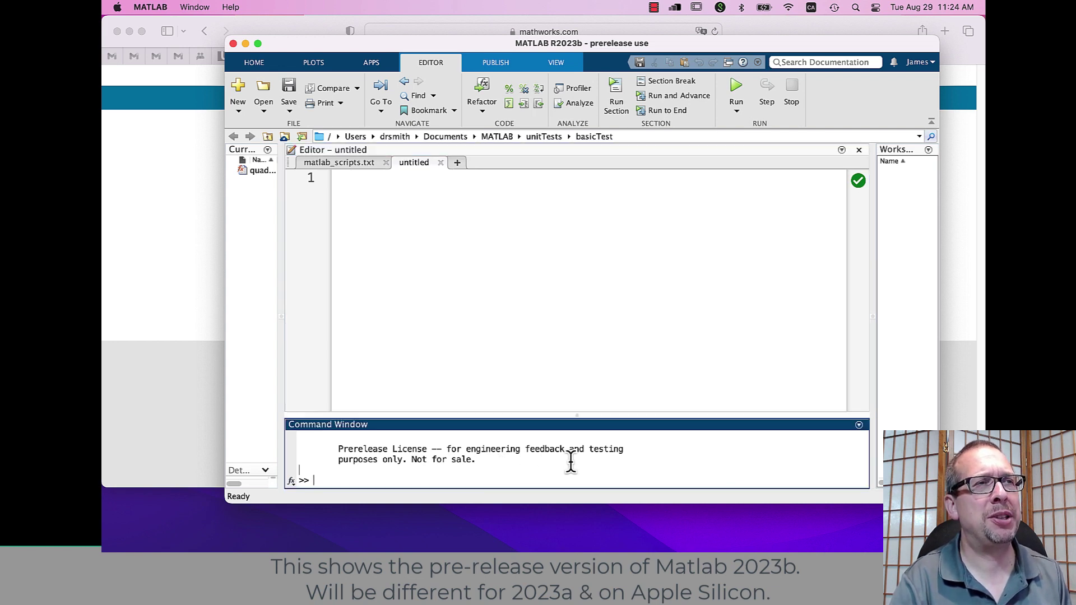
{"action": "type", "text": "1+1"}
{"action": "key", "text": "Return"}
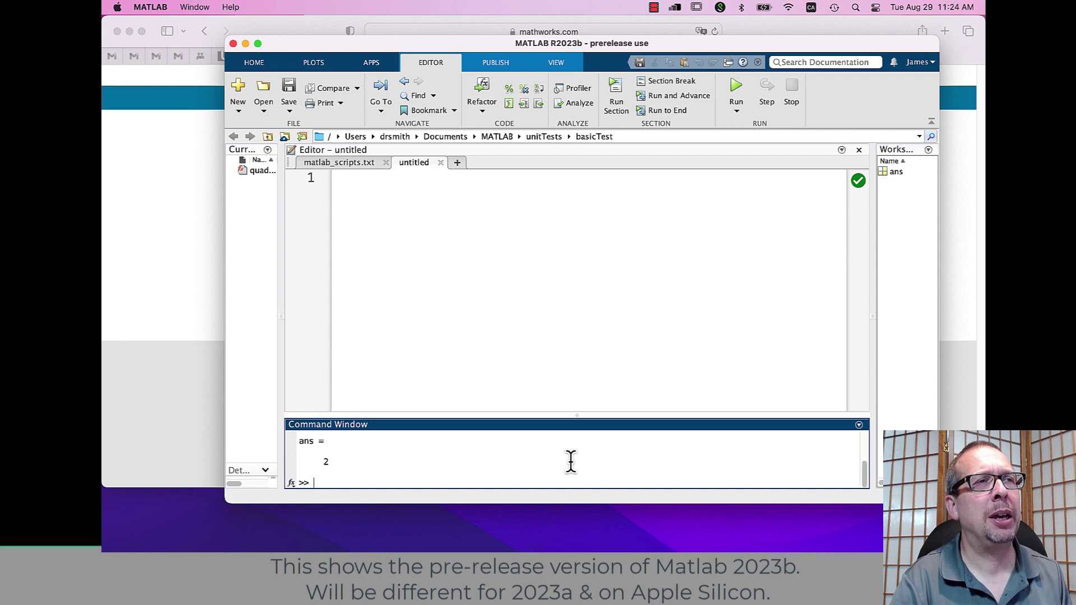
Step: Write the script lines a = 1 + 1; and disp(a); in the editor
{"action": "left_click", "coordinate": [544, 292]}
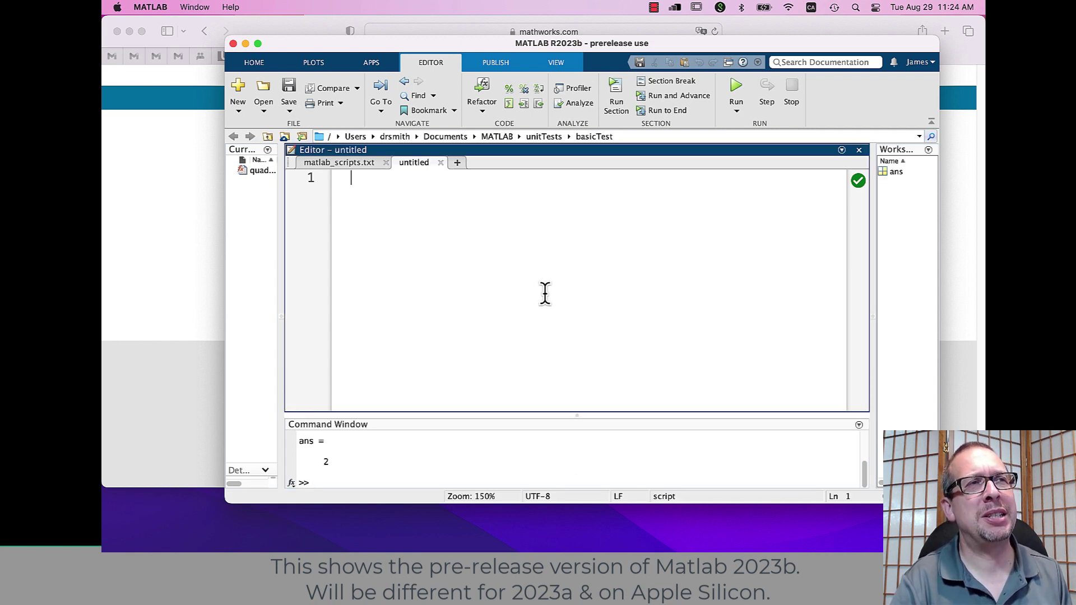
{"action": "type", "text": "a = 1"}
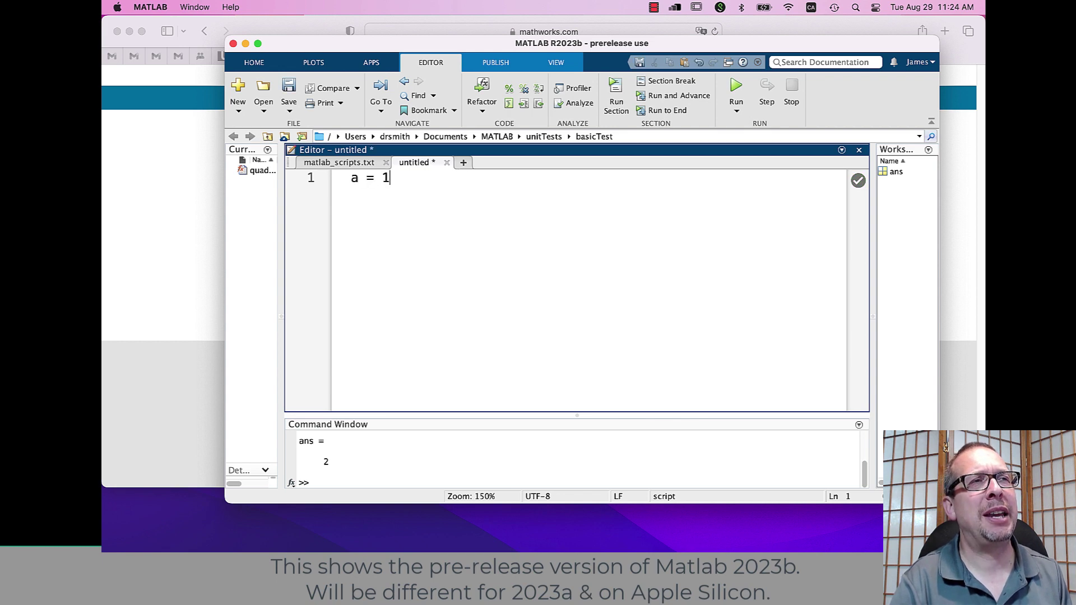
{"action": "type", "text": " + 1;"}
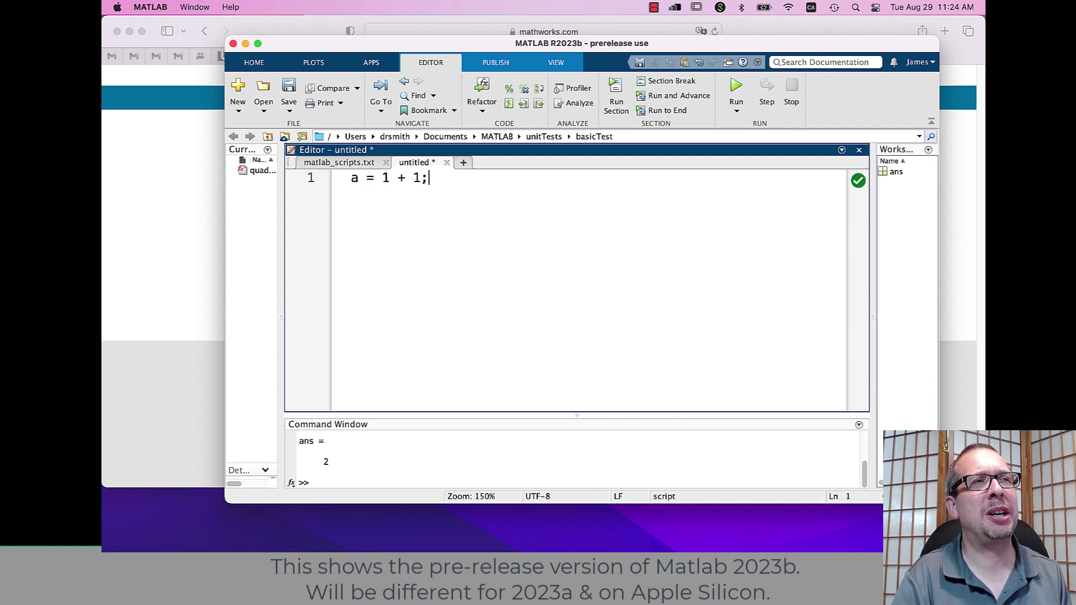
{"action": "key", "text": "Return"}
{"action": "type", "text": "disp"}
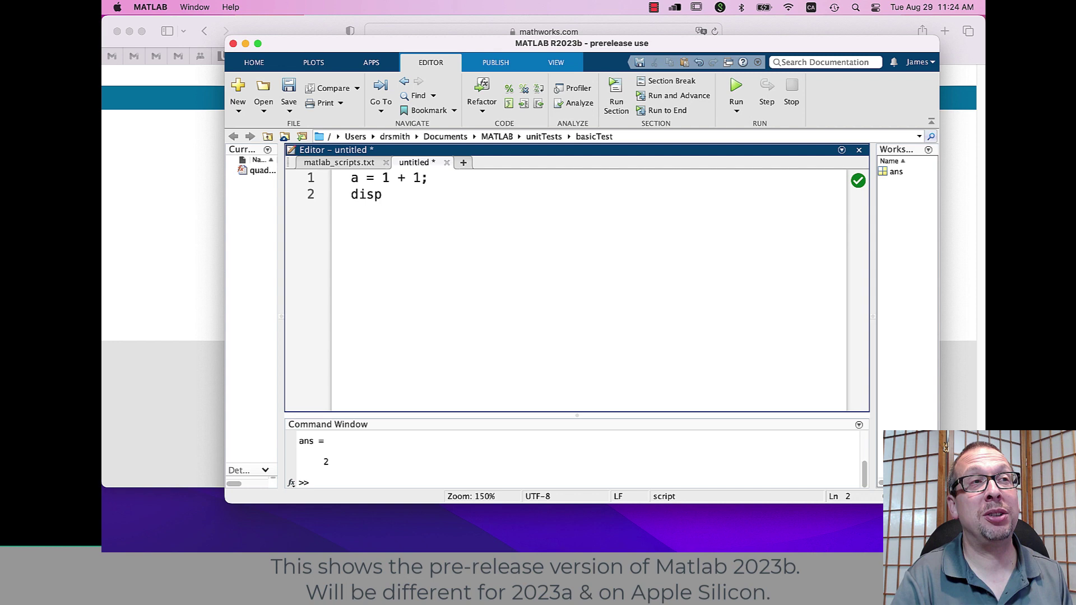
{"action": "type", "text": "(a);"}
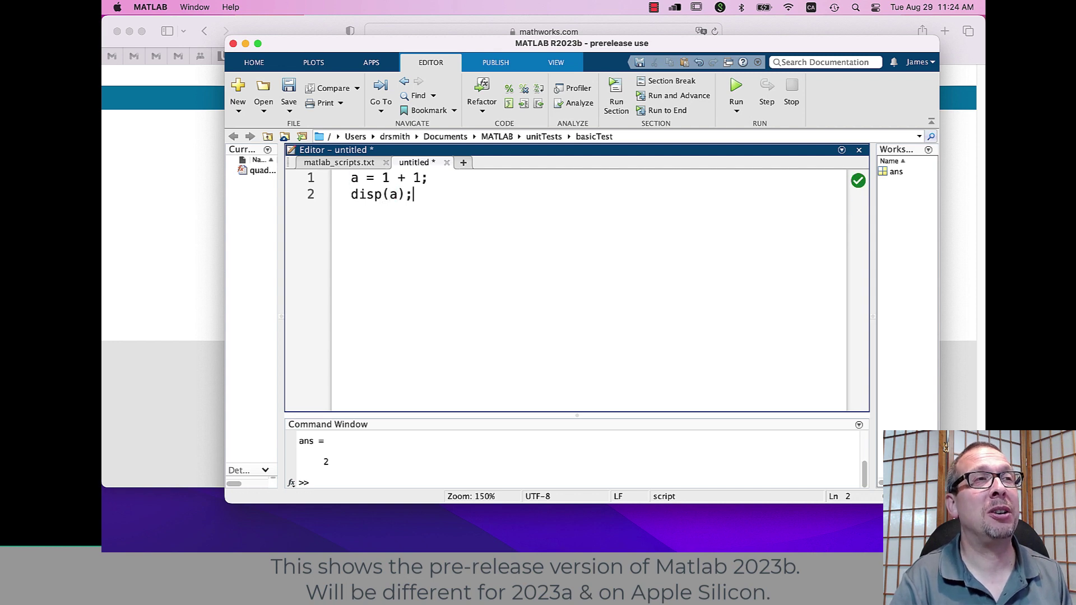
Step: Run the script, saving it as temp.m when prompted
{"action": "left_click", "coordinate": [738, 92]}
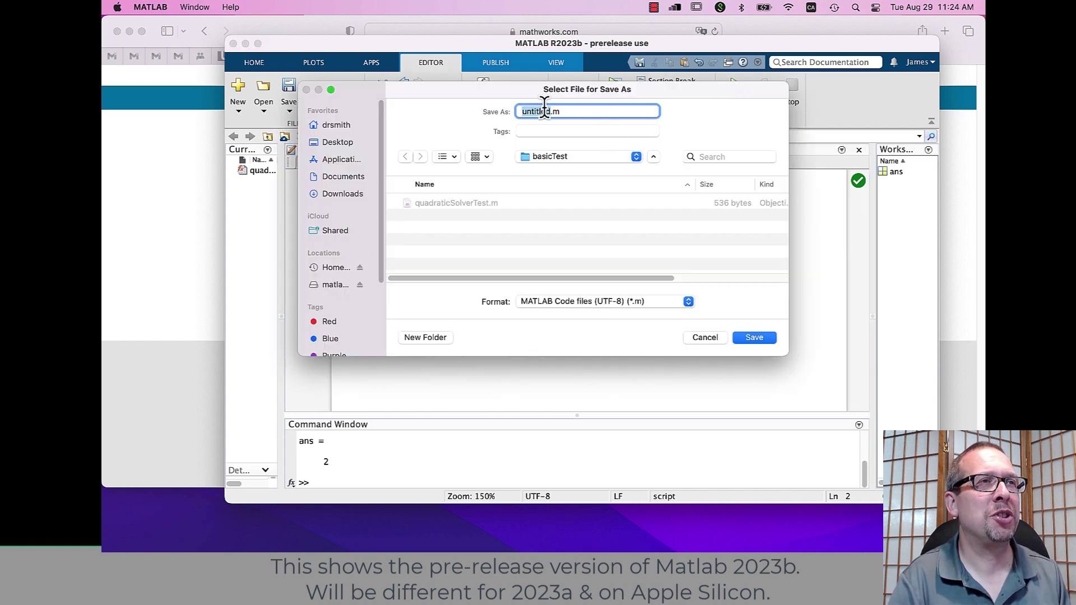
{"action": "type", "text": "temp.m"}
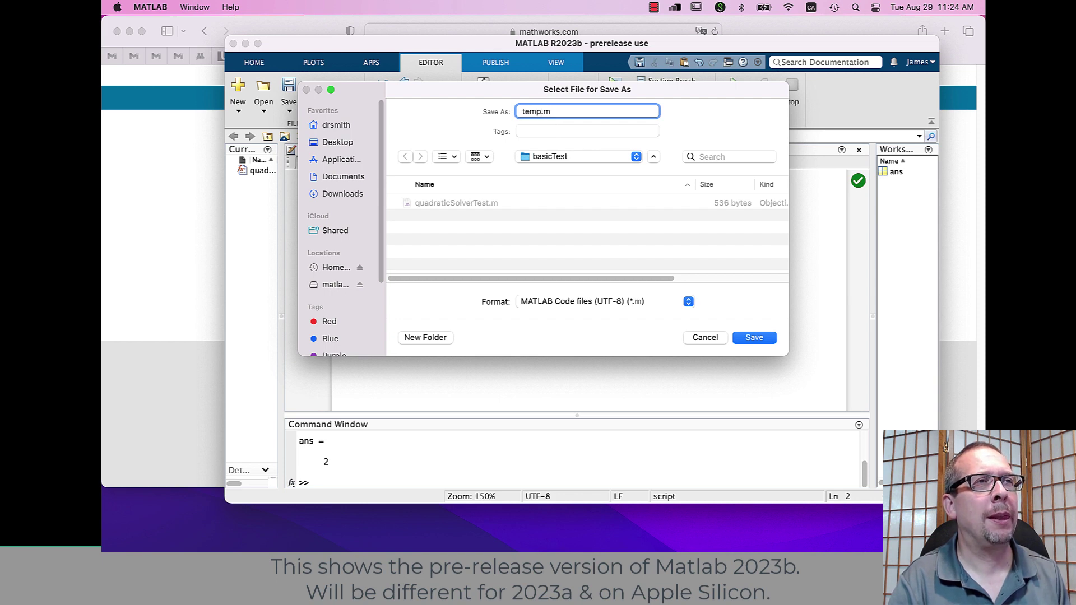
{"action": "key", "text": "Return"}
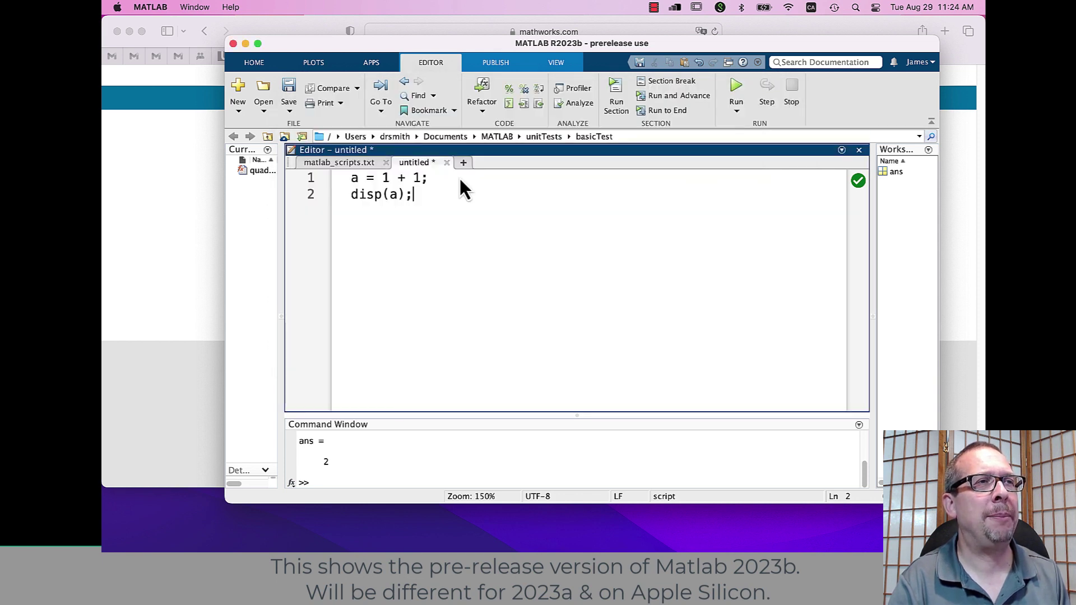